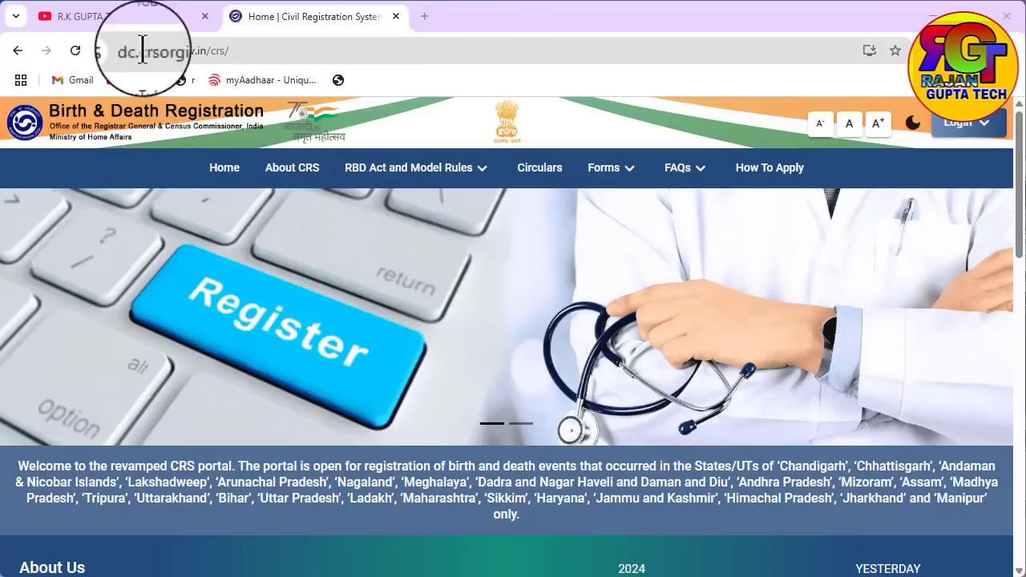
Step: Look over the YouTube channel page and its popular videos, and return to the Birth & Death Registration portal
{"action": "left_click", "coordinate": [126, 18]}
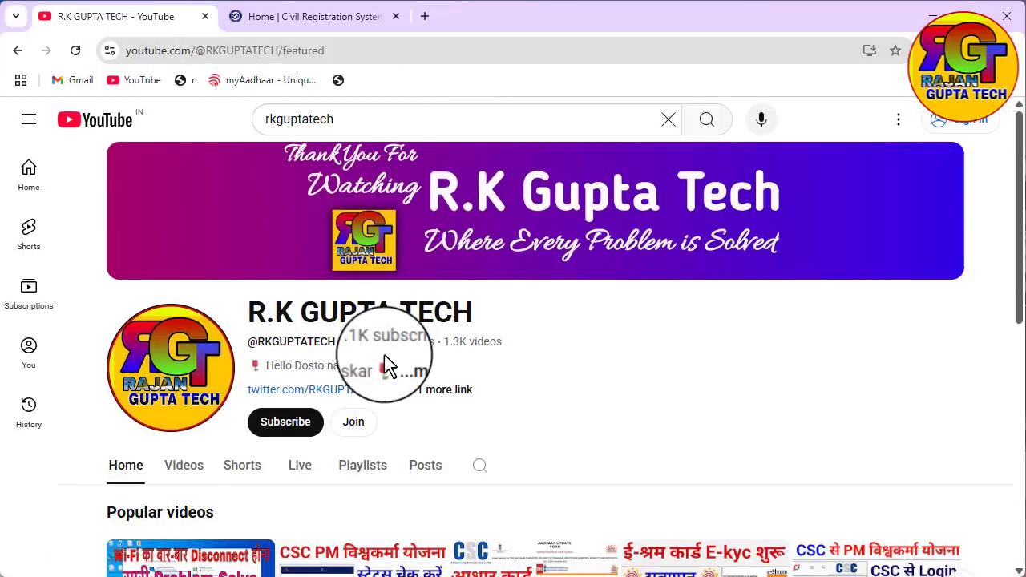
{"action": "scroll", "coordinate": [538, 339], "scroll_direction": "down", "scroll_amount": 2}
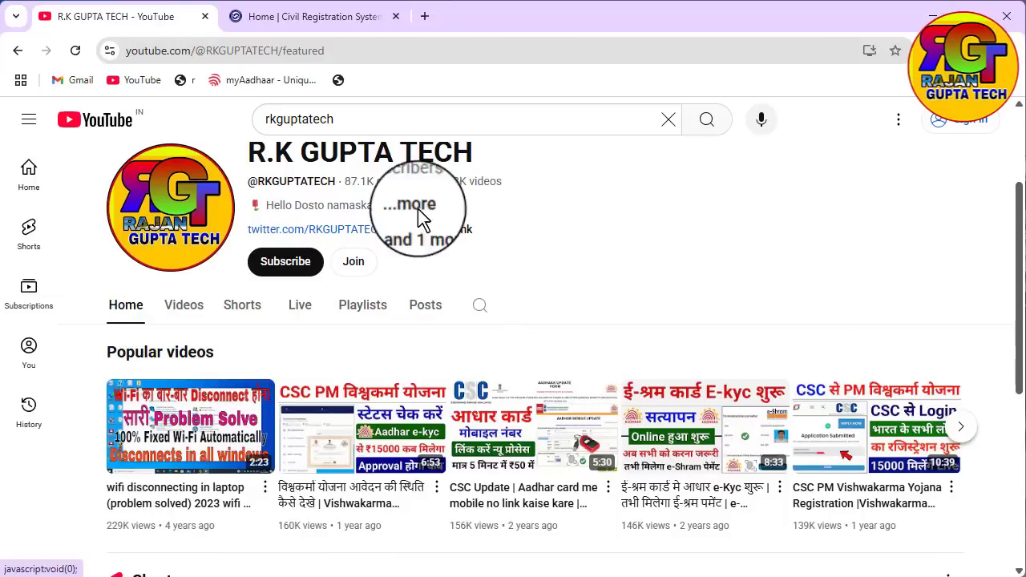
{"action": "left_click", "coordinate": [291, 20]}
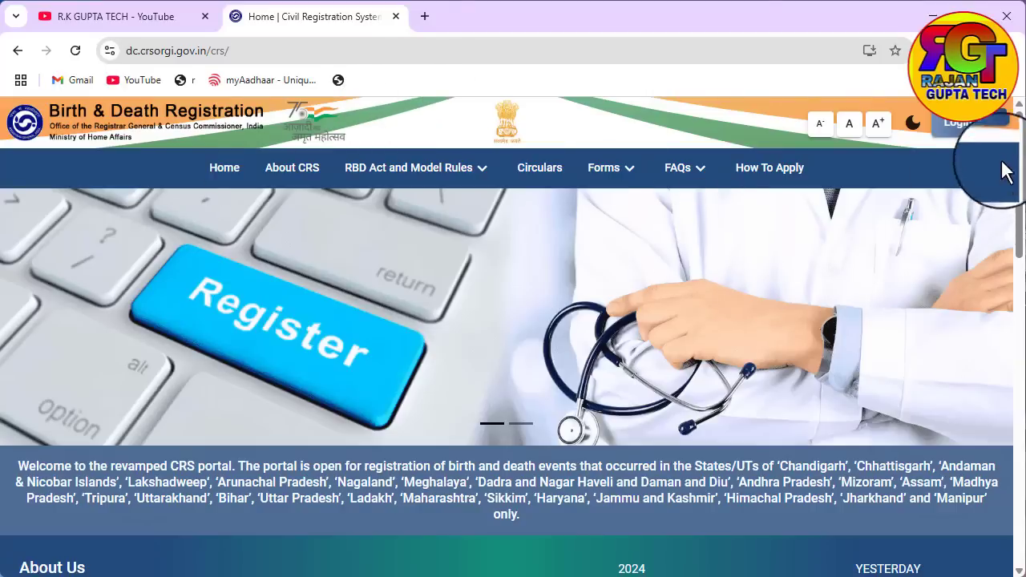
Step: Open the General Public login page and switch to its sign-up form
{"action": "left_click", "coordinate": [985, 131]}
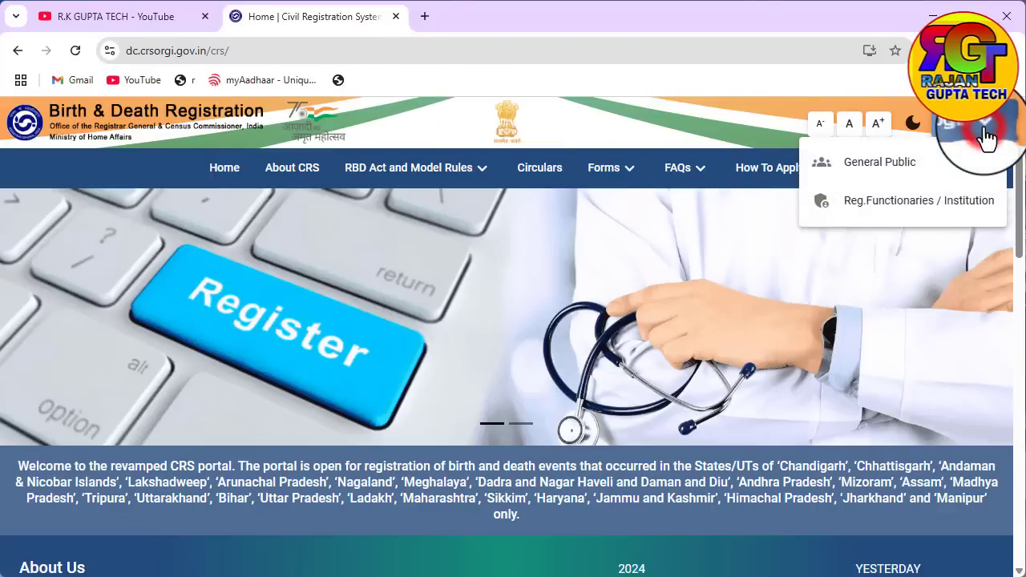
{"action": "left_click", "coordinate": [886, 178]}
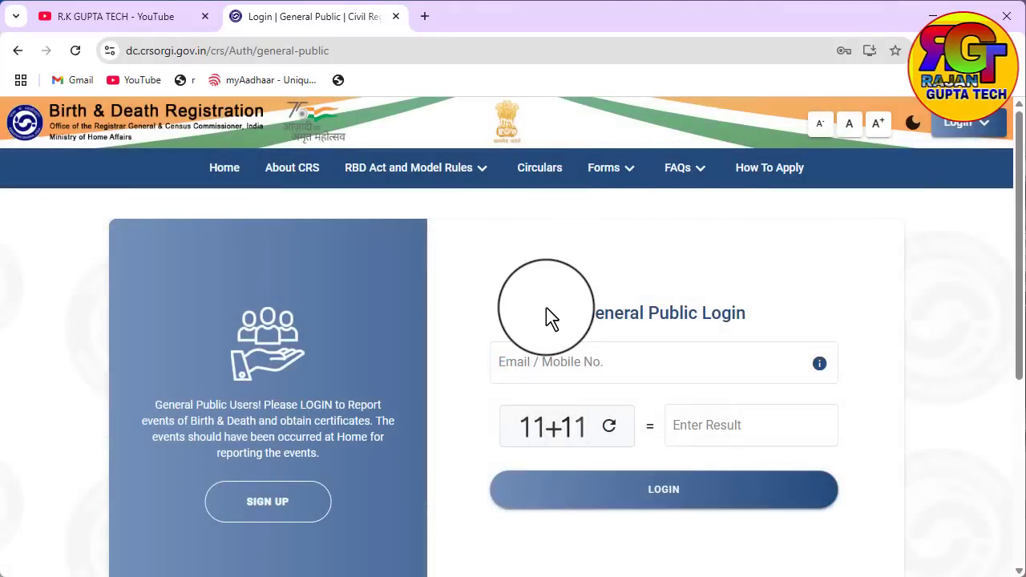
{"action": "scroll", "coordinate": [304, 401], "scroll_direction": "down", "scroll_amount": 1}
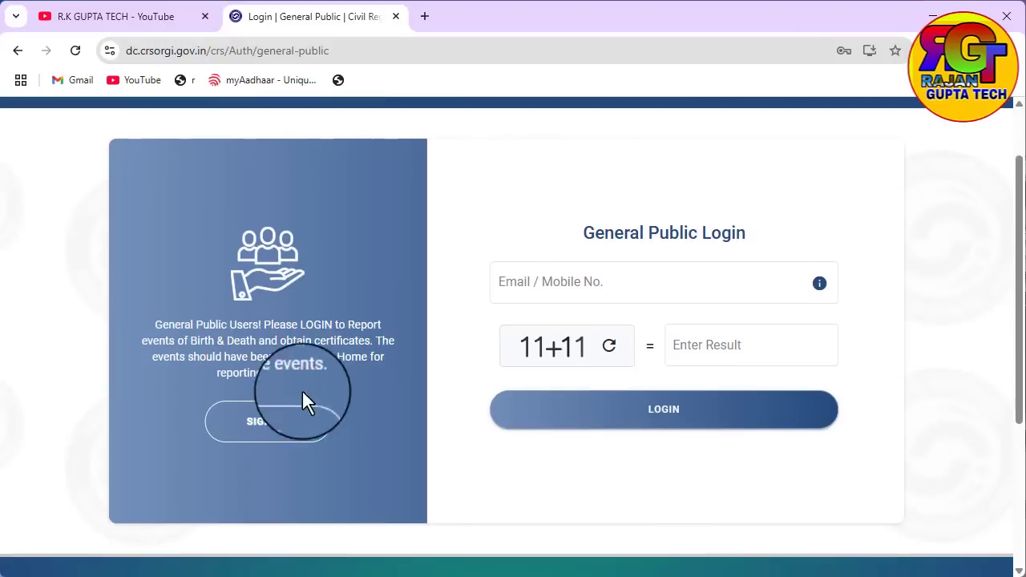
{"action": "left_click", "coordinate": [266, 429]}
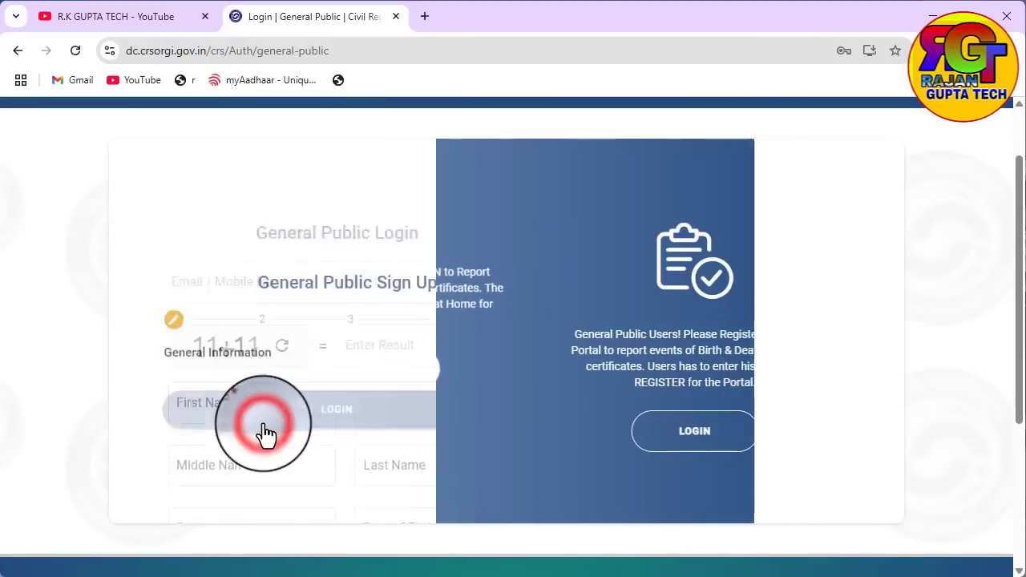
Step: Set the sex to Male and enter the applicant's first name in the General Information section
{"action": "left_click", "coordinate": [271, 277]}
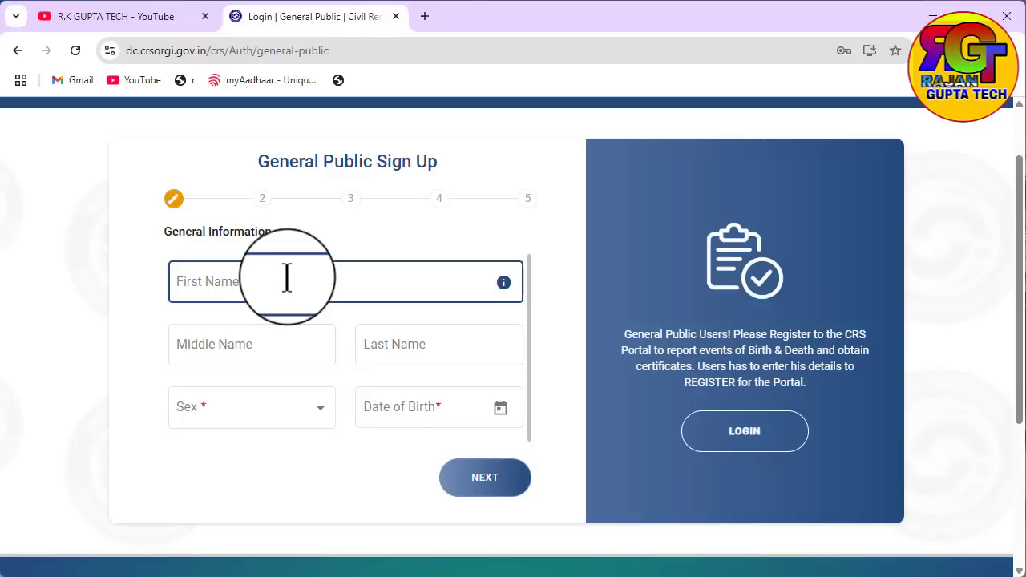
{"action": "left_click", "coordinate": [327, 320]}
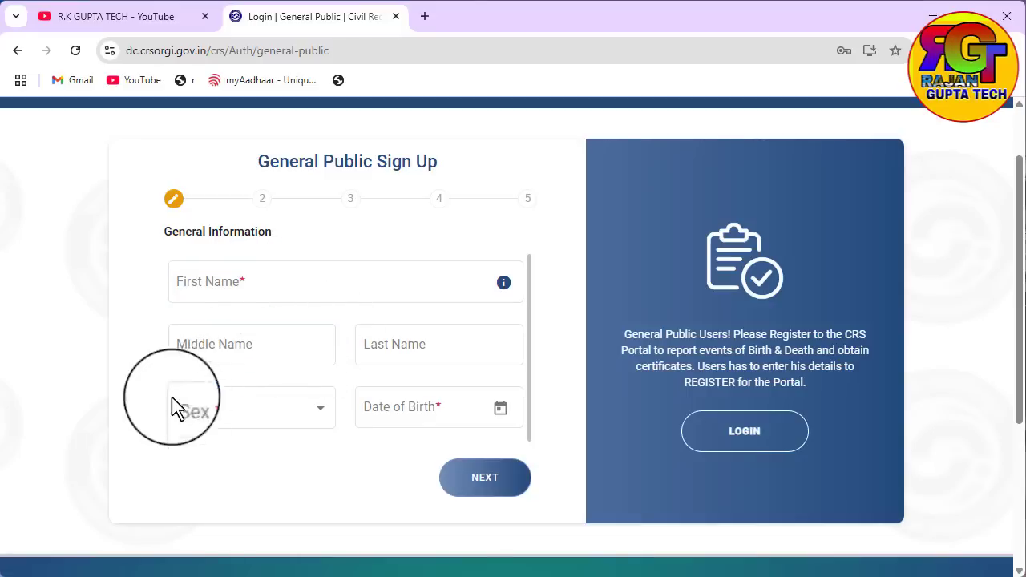
{"action": "left_click", "coordinate": [243, 413]}
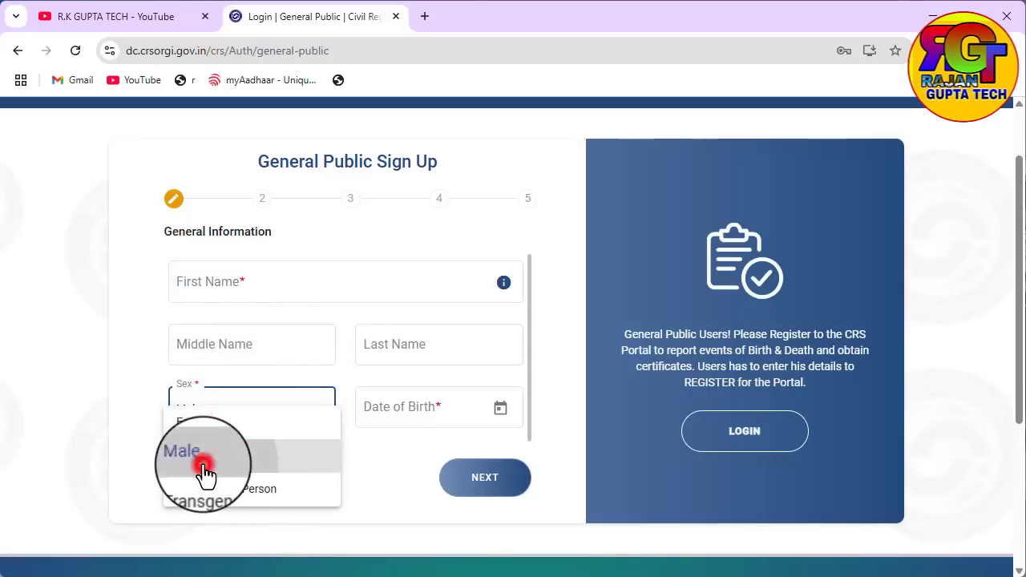
{"action": "left_click", "coordinate": [204, 467]}
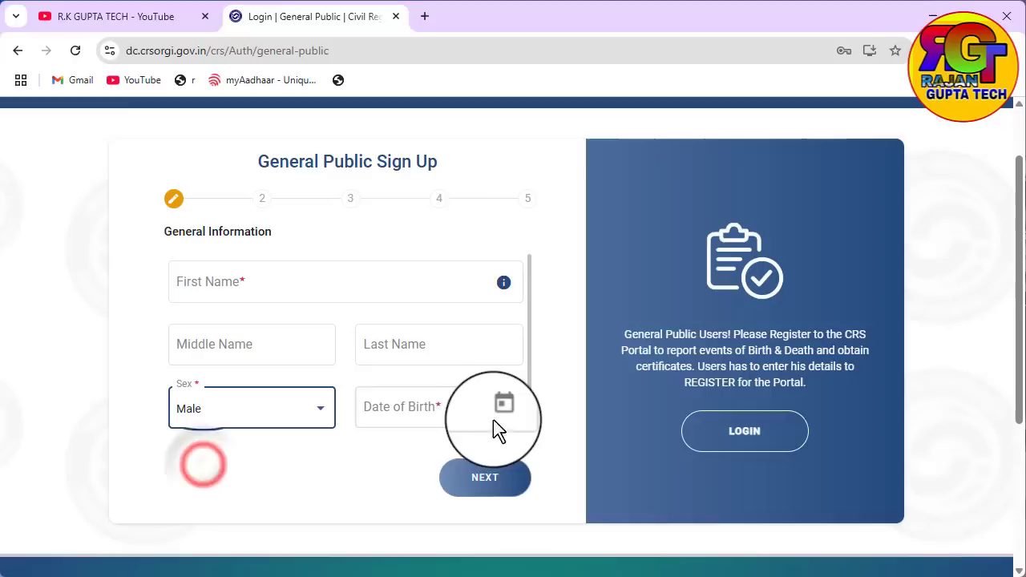
{"action": "left_click", "coordinate": [195, 288]}
{"action": "type", "text": "S"}
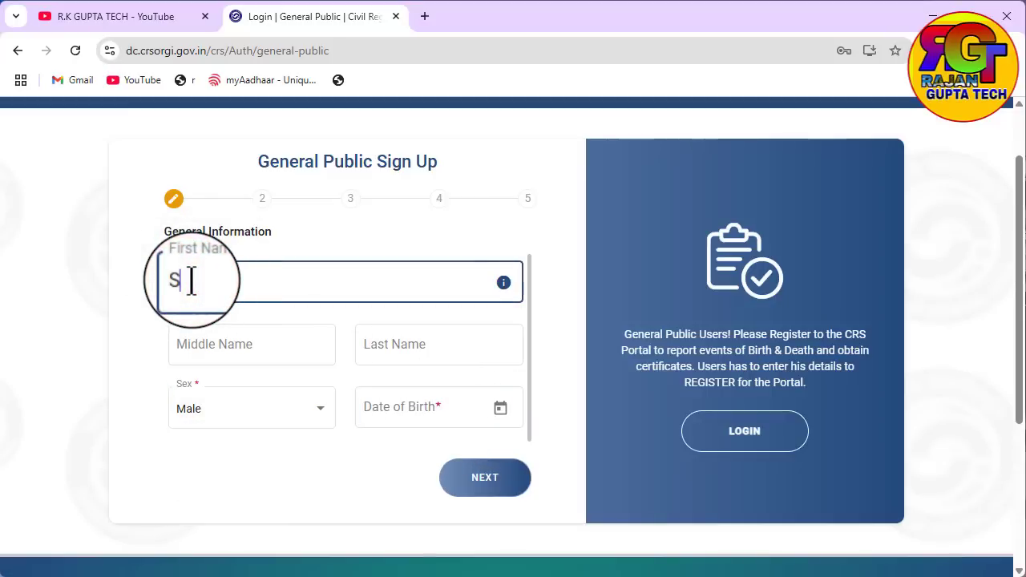
{"action": "type", "text": "HIV"}
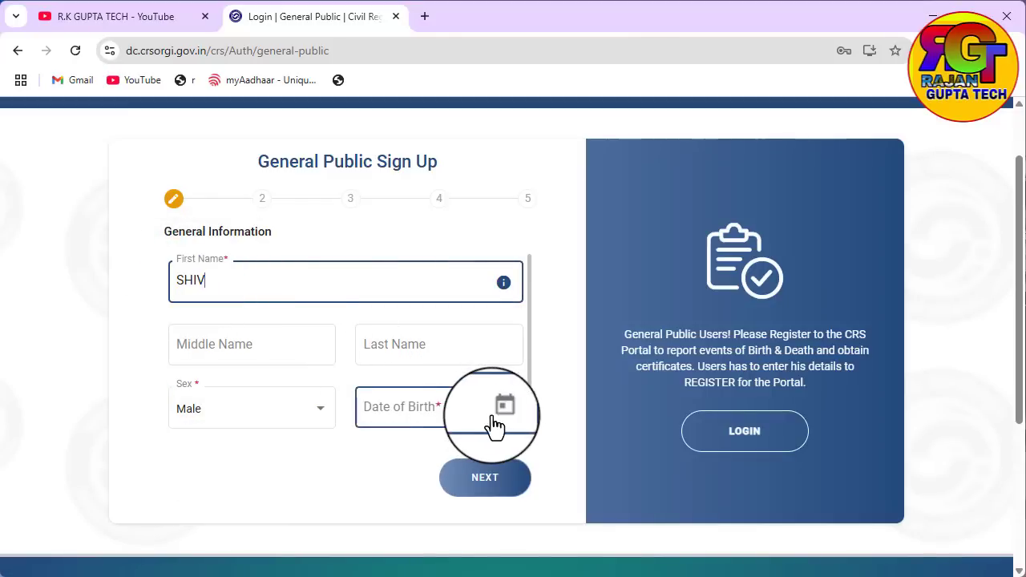
Step: Pick the applicant's date of birth in the calendar and proceed to the Address section
{"action": "left_click", "coordinate": [497, 411]}
{"action": "left_click", "coordinate": [422, 135]}
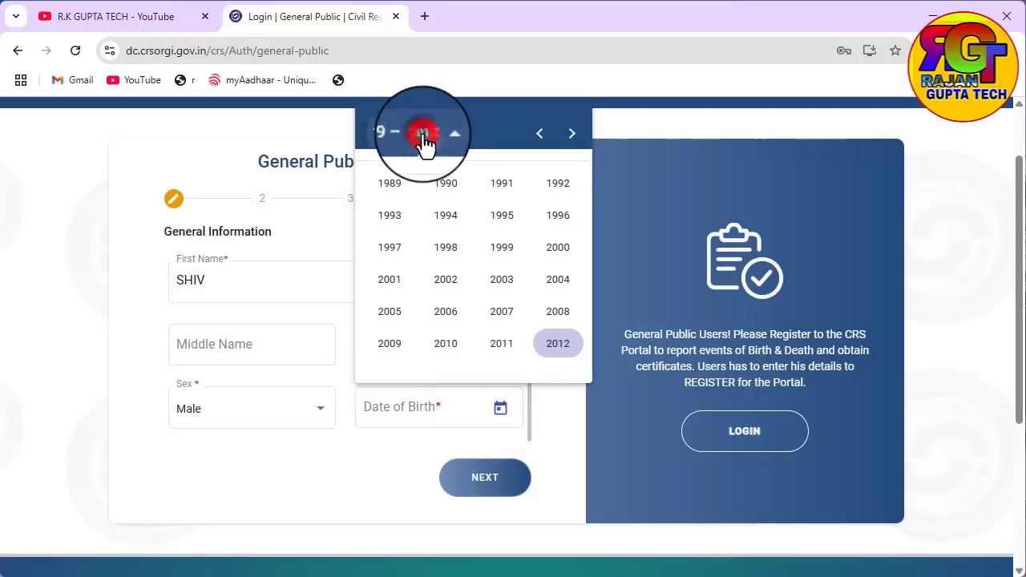
{"action": "left_click", "coordinate": [390, 247]}
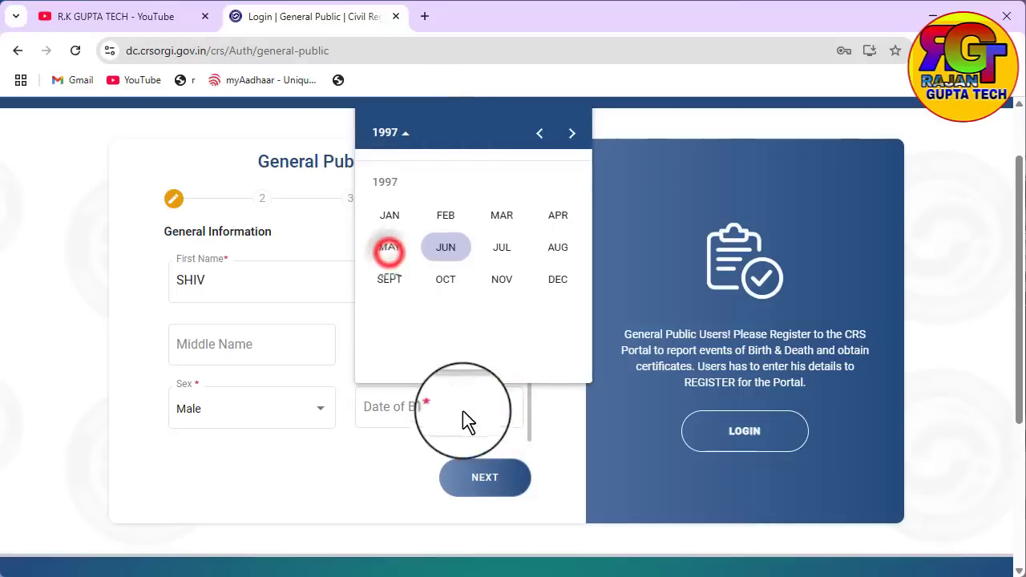
{"action": "left_click", "coordinate": [433, 252]}
{"action": "left_click", "coordinate": [469, 296]}
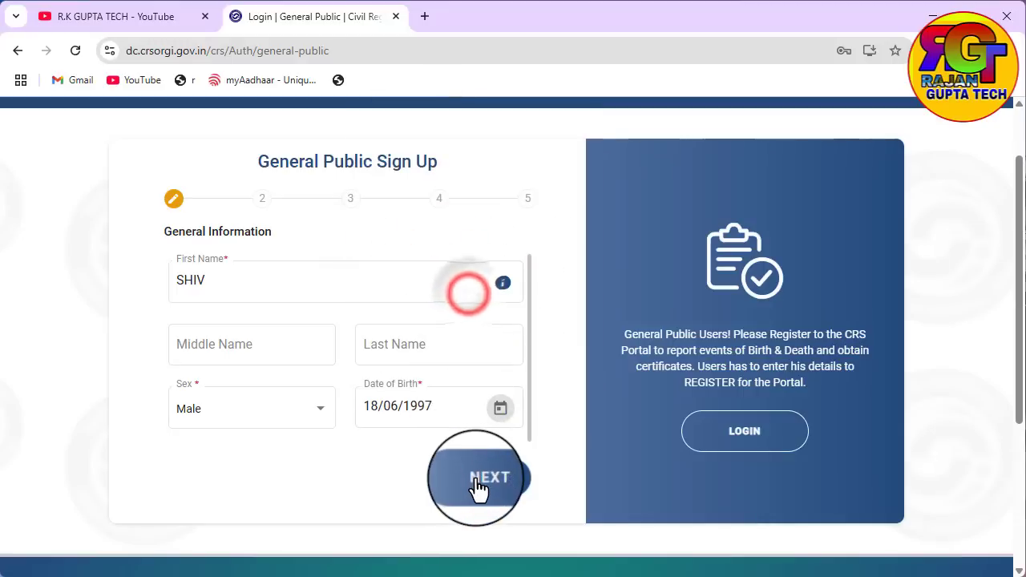
{"action": "left_click", "coordinate": [479, 484]}
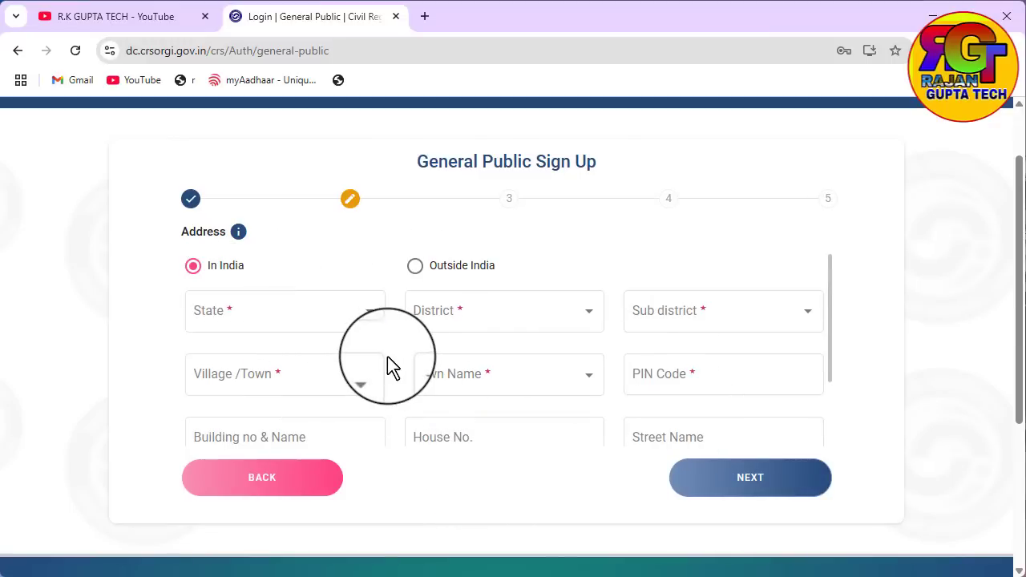
Step: Select Chandigarh as the state, district and sub district of the address in India
{"action": "left_click", "coordinate": [345, 315]}
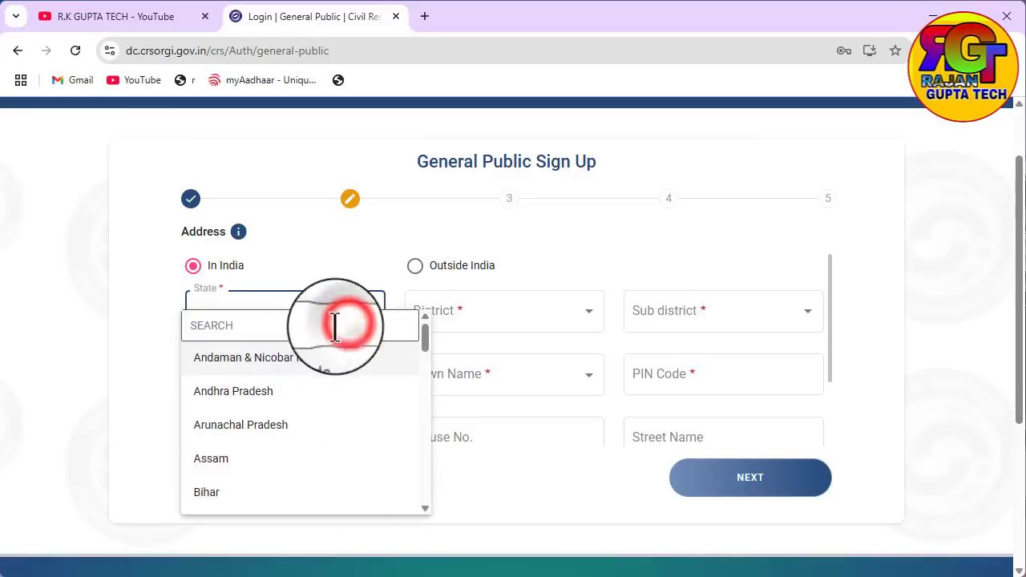
{"action": "scroll", "coordinate": [232, 461], "scroll_direction": "down", "scroll_amount": 1}
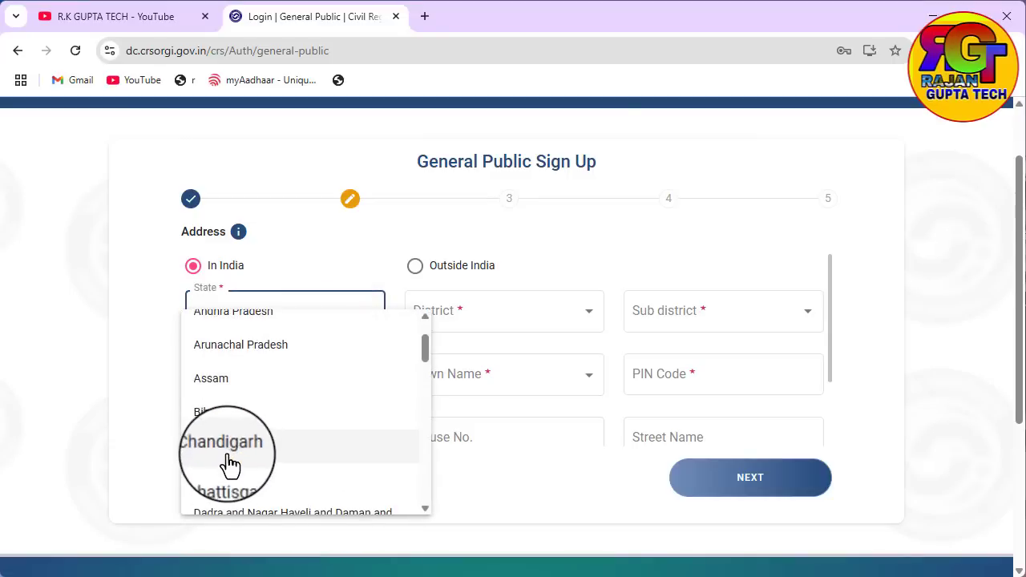
{"action": "left_click", "coordinate": [217, 454]}
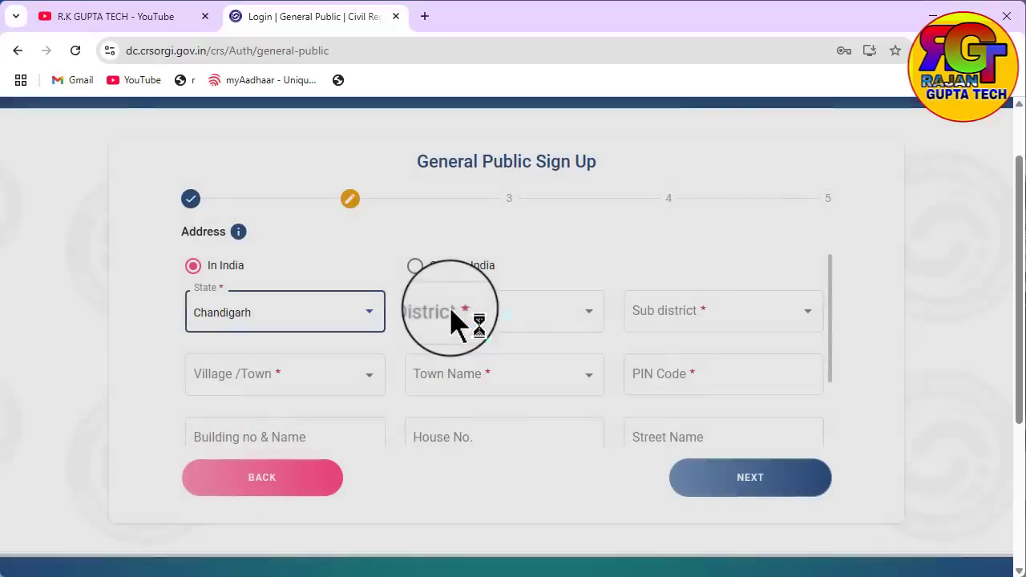
{"action": "left_click", "coordinate": [480, 312]}
{"action": "left_click", "coordinate": [447, 331]}
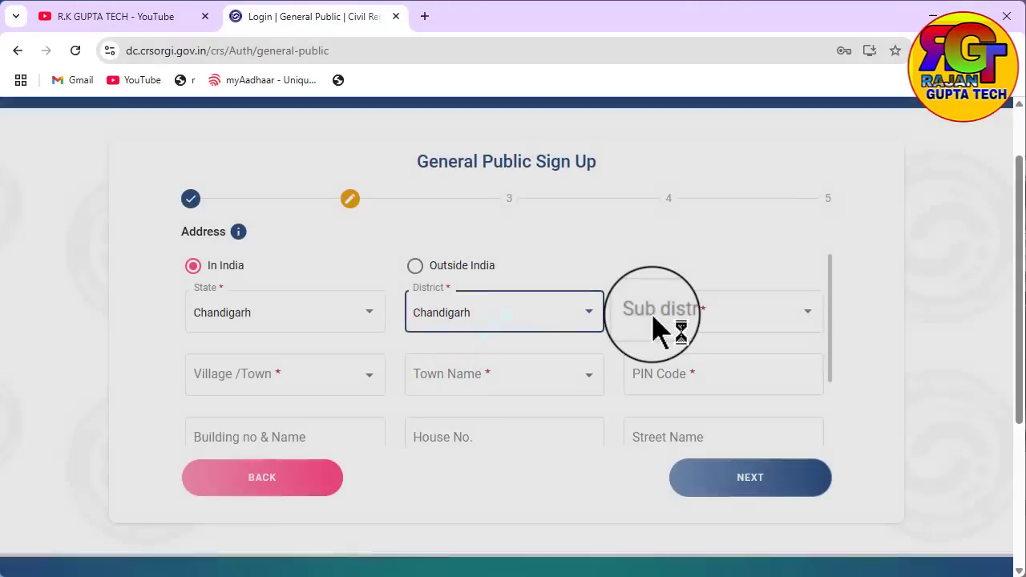
{"action": "left_click", "coordinate": [653, 319]}
{"action": "left_click", "coordinate": [657, 332]}
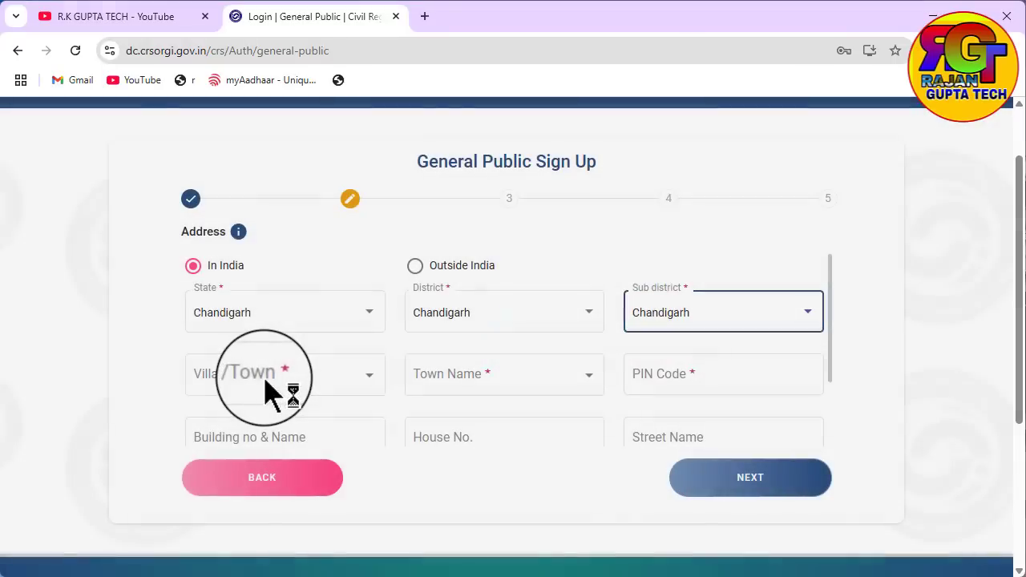
Step: Set the locality type to Village, select the village name, enter the postal PIN code and proceed to Aadhaar and Nationality
{"action": "left_click", "coordinate": [269, 383]}
{"action": "left_click", "coordinate": [213, 419]}
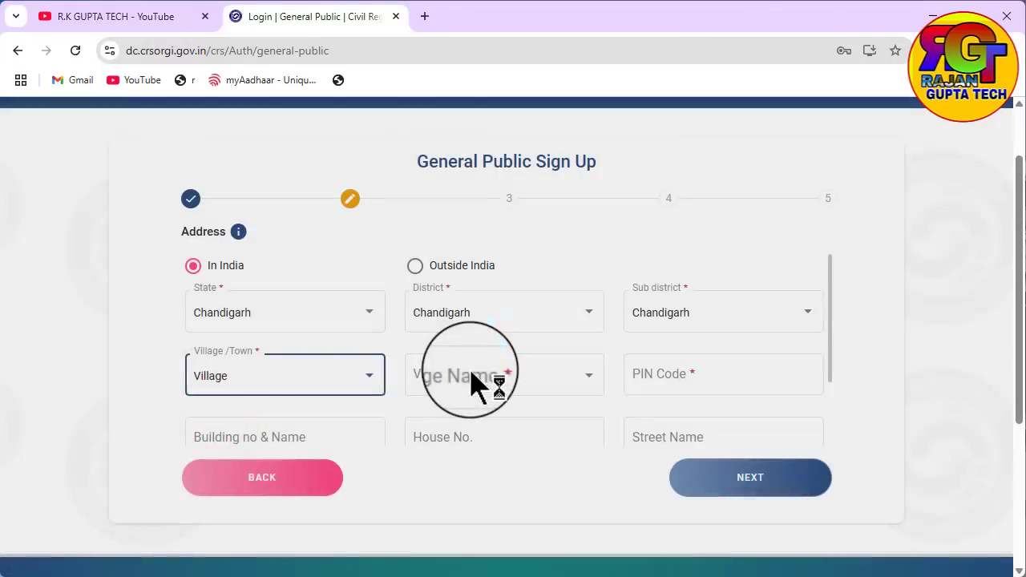
{"action": "left_click", "coordinate": [471, 371]}
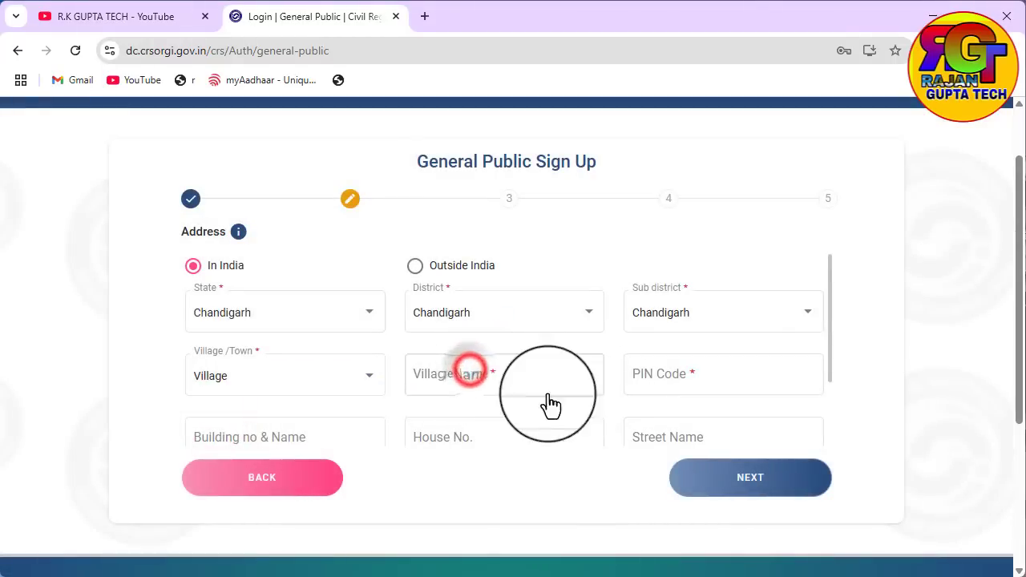
{"action": "left_click", "coordinate": [465, 425]}
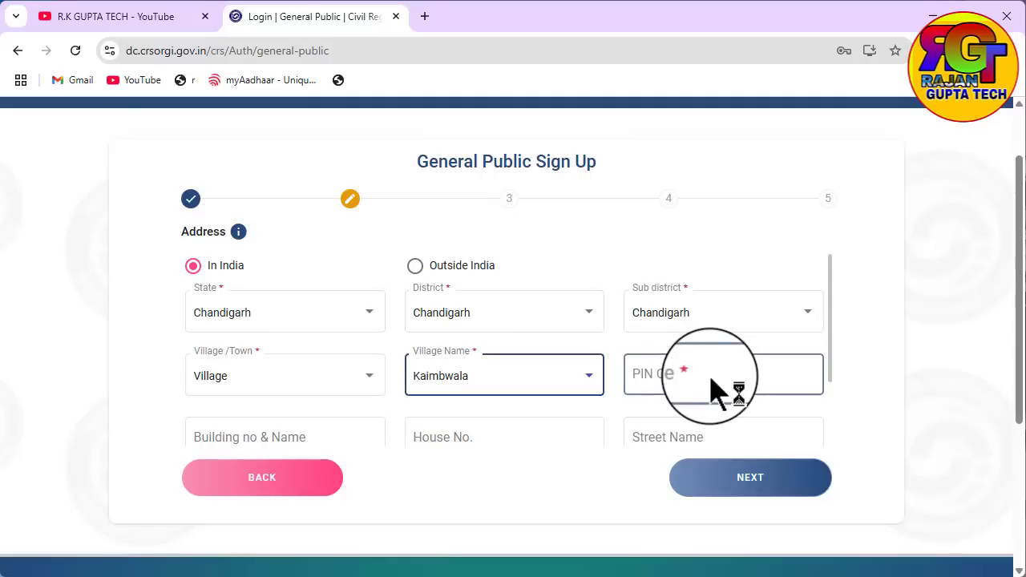
{"action": "left_click", "coordinate": [709, 375]}
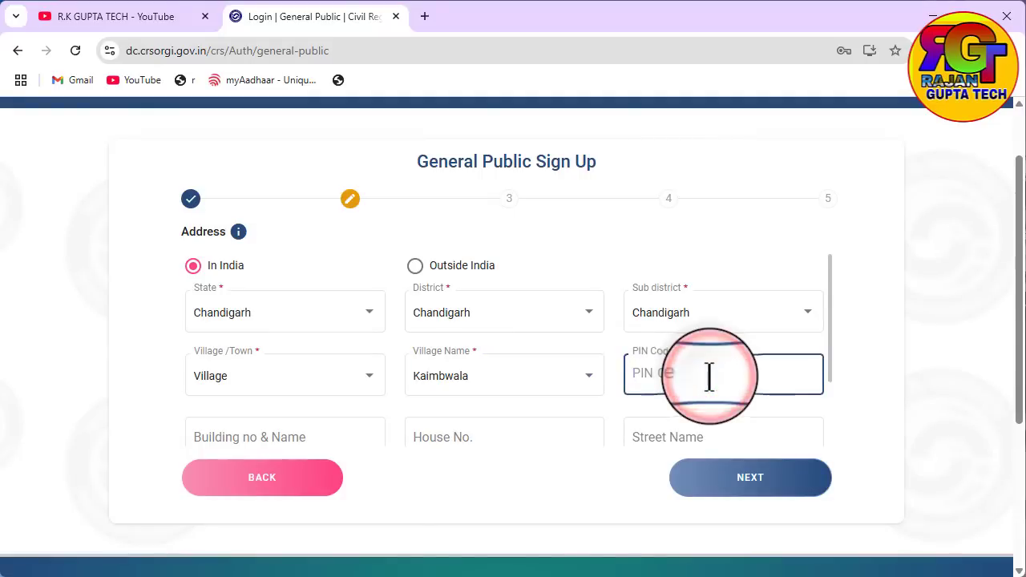
{"action": "type", "text": "879"}
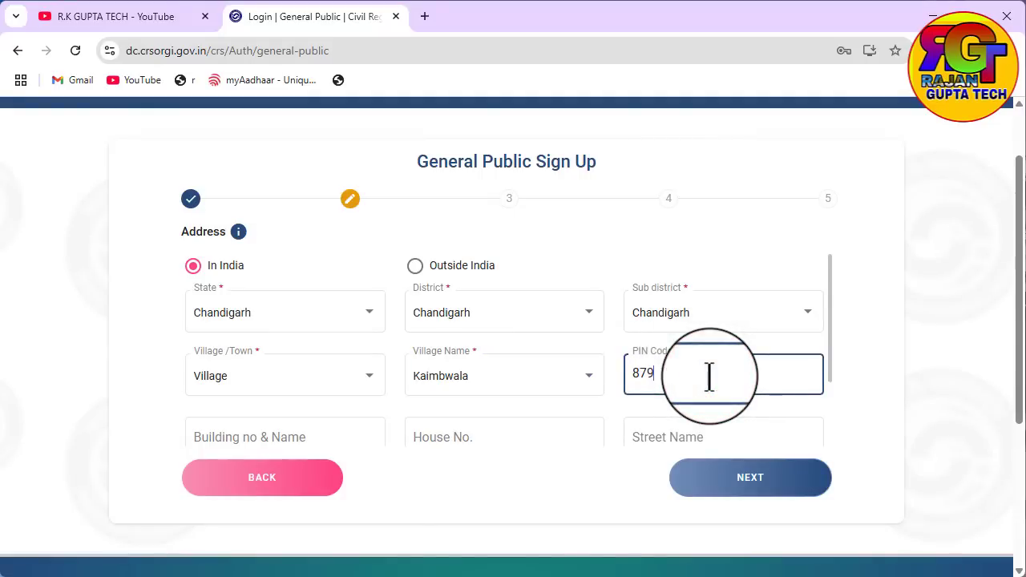
{"action": "type", "text": "977"}
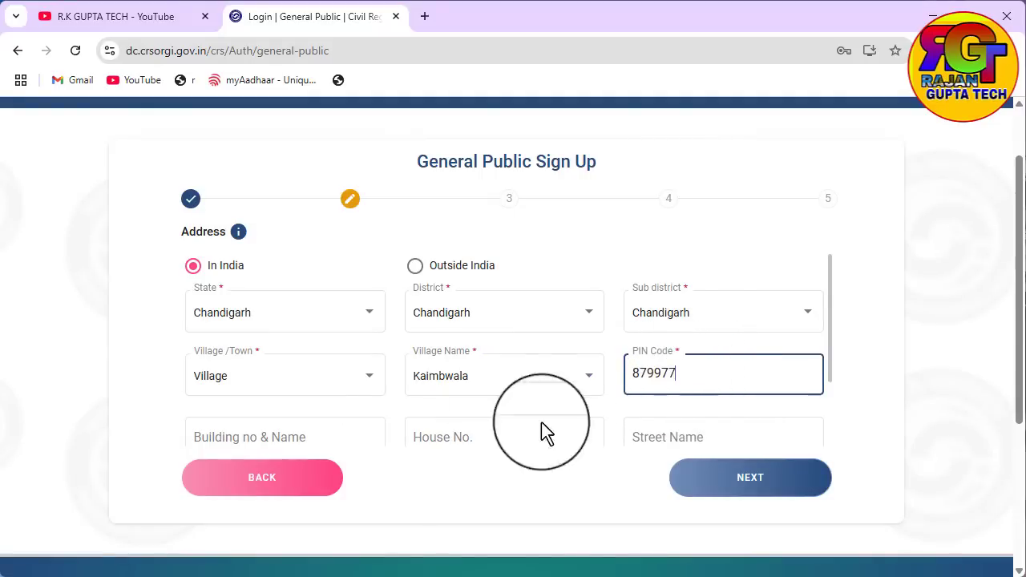
{"action": "left_click", "coordinate": [691, 479]}
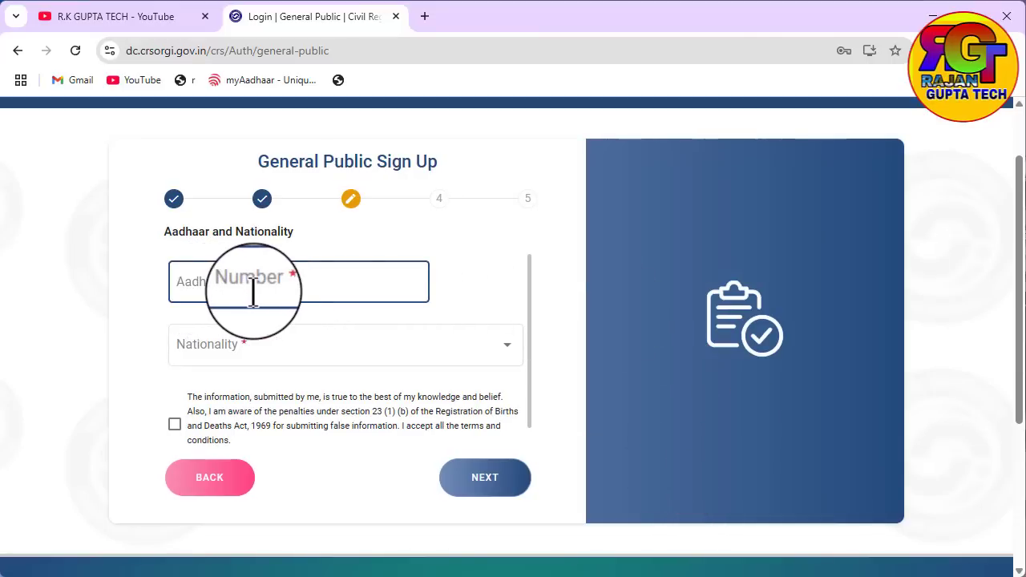
Step: Set the nationality to Indian and accept the declaration of true information and the terms and conditions
{"action": "left_click", "coordinate": [321, 361]}
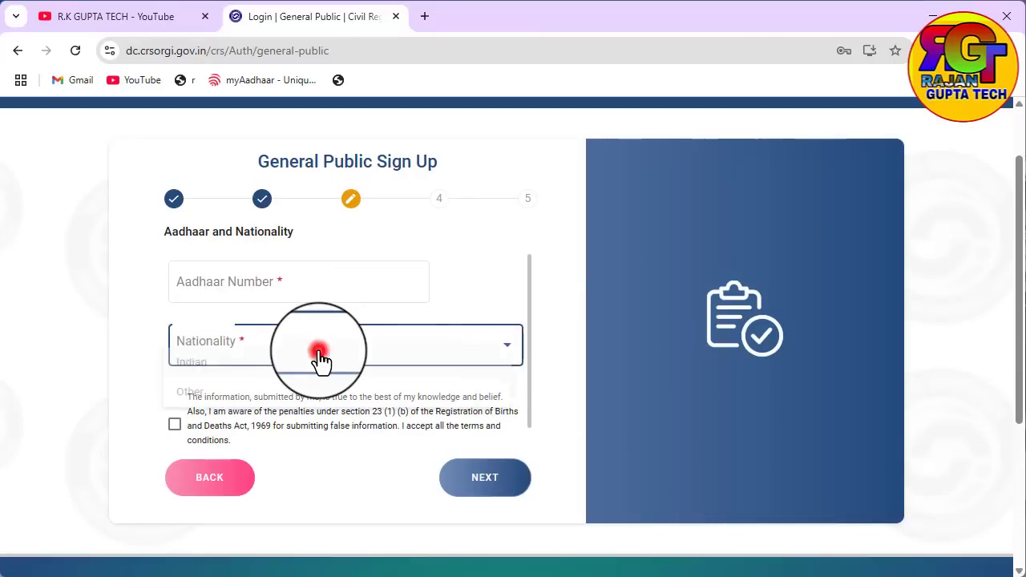
{"action": "left_click", "coordinate": [198, 368]}
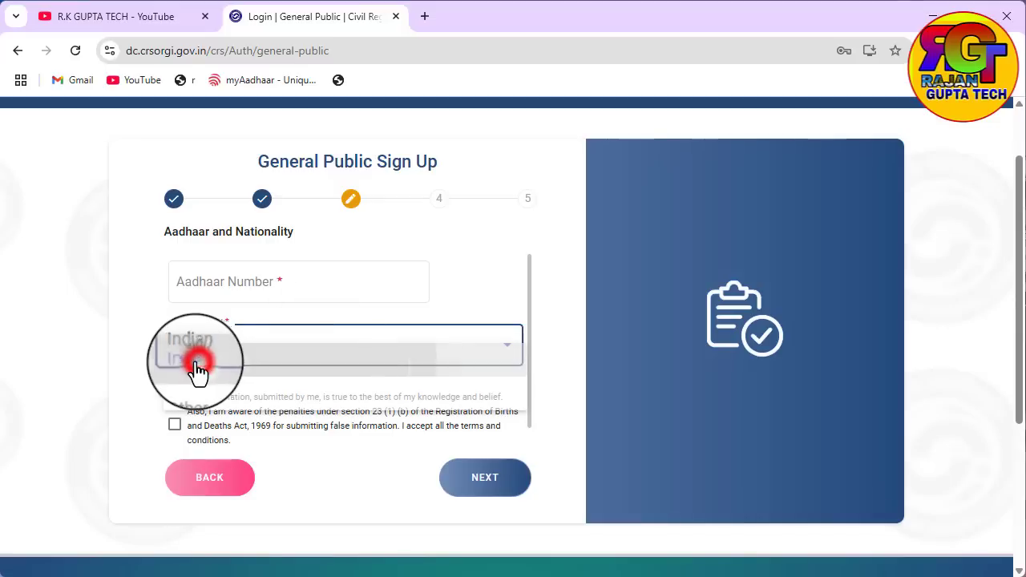
{"action": "left_click", "coordinate": [171, 425]}
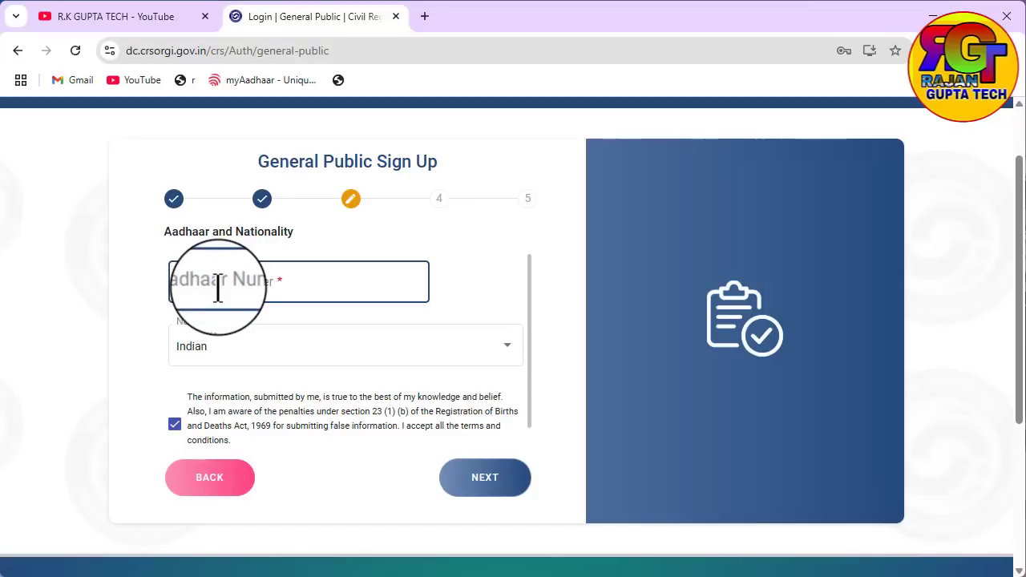
Step: Leave the sign-up form for the portal's home page and open the General Public login page
{"action": "scroll", "coordinate": [548, 345], "scroll_direction": "up", "scroll_amount": 1}
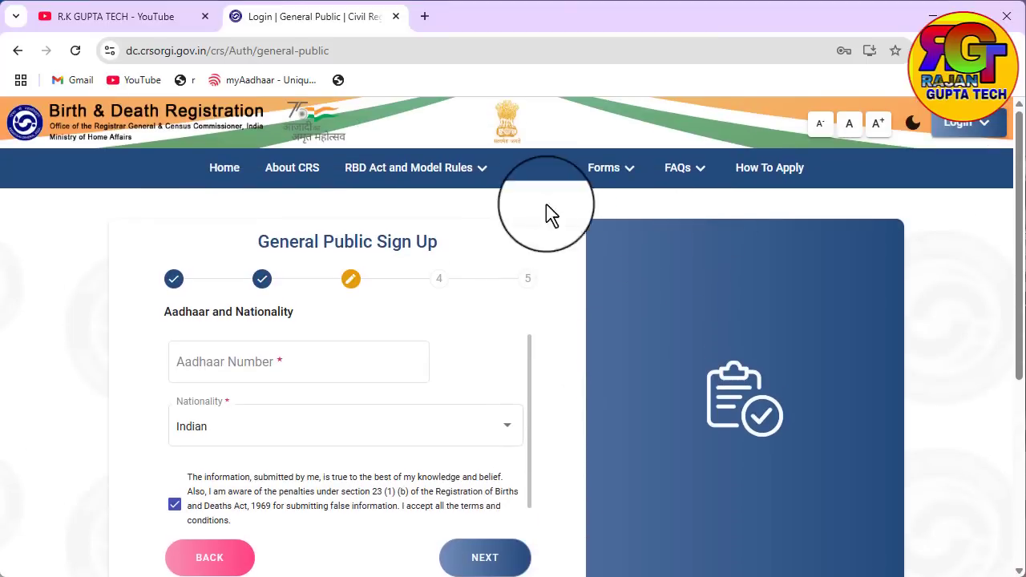
{"action": "left_click", "coordinate": [228, 172]}
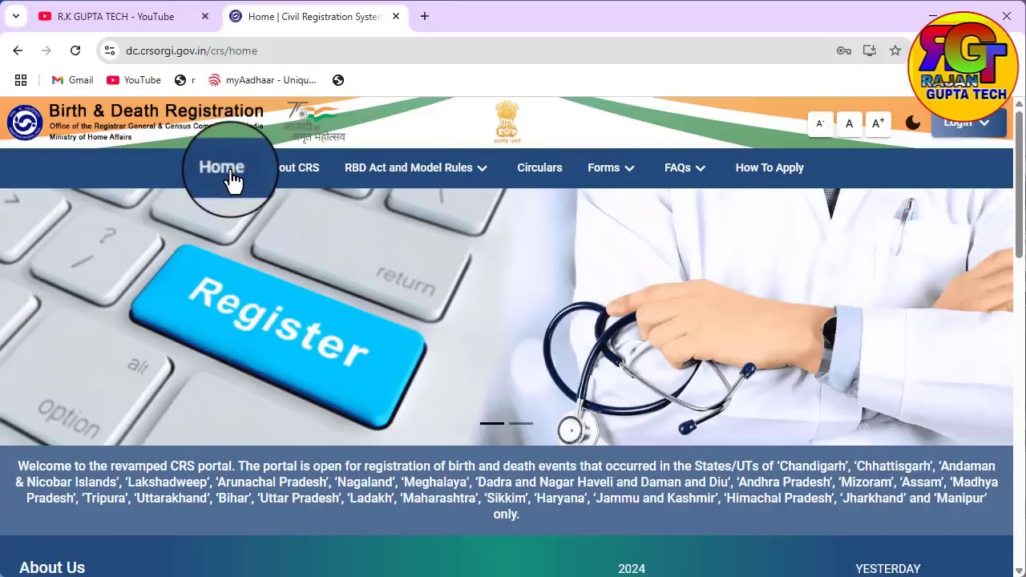
{"action": "left_click", "coordinate": [966, 126]}
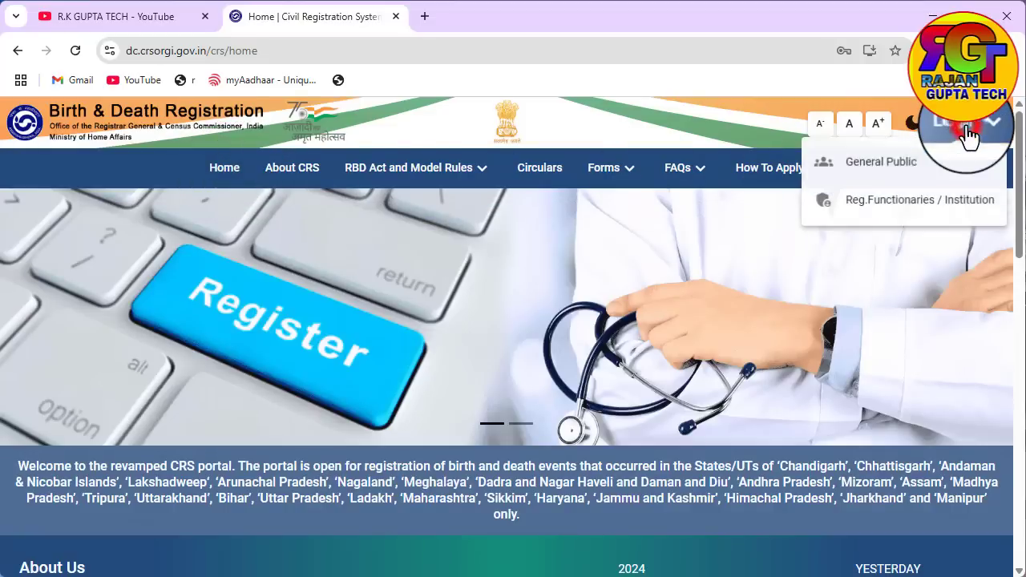
{"action": "left_click", "coordinate": [912, 178]}
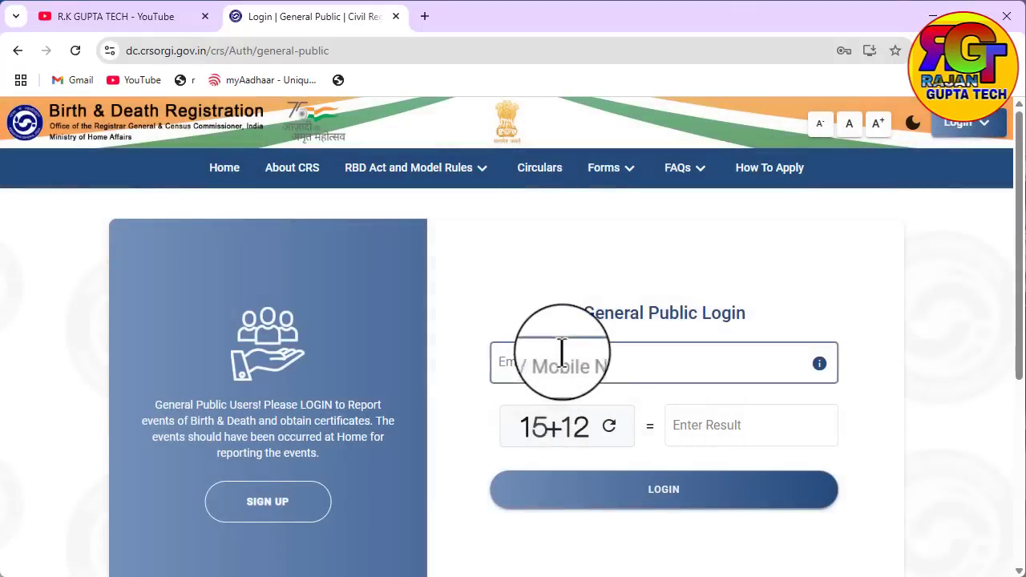
Step: Log in with the account's registered mobile number, the captcha result and the OTP verification code
{"action": "left_click", "coordinate": [599, 357]}
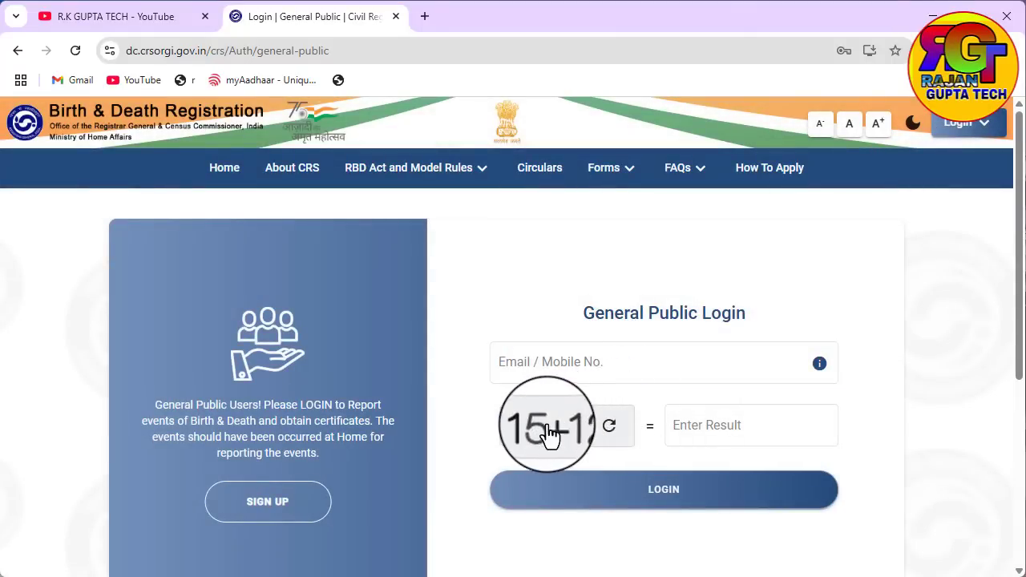
{"action": "left_click", "coordinate": [713, 439]}
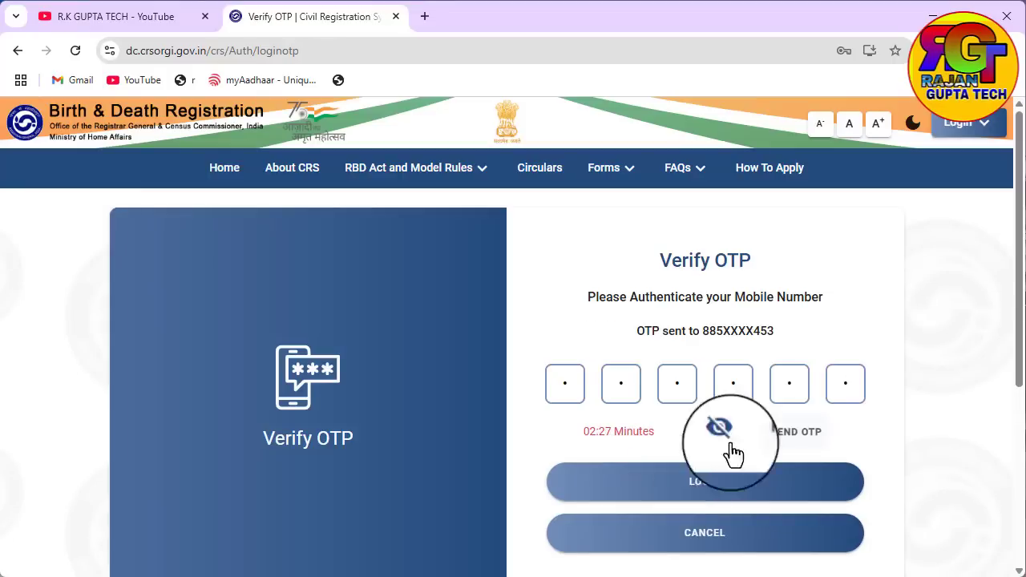
{"action": "left_click", "coordinate": [646, 483]}
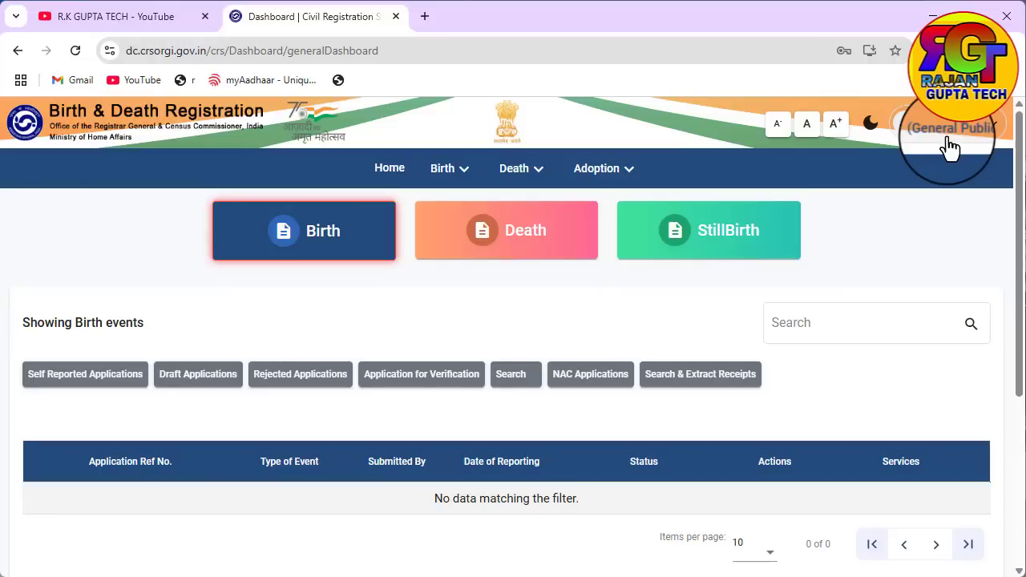
Step: Open the Report Birth form for a new birth registration
{"action": "left_click", "coordinate": [443, 178]}
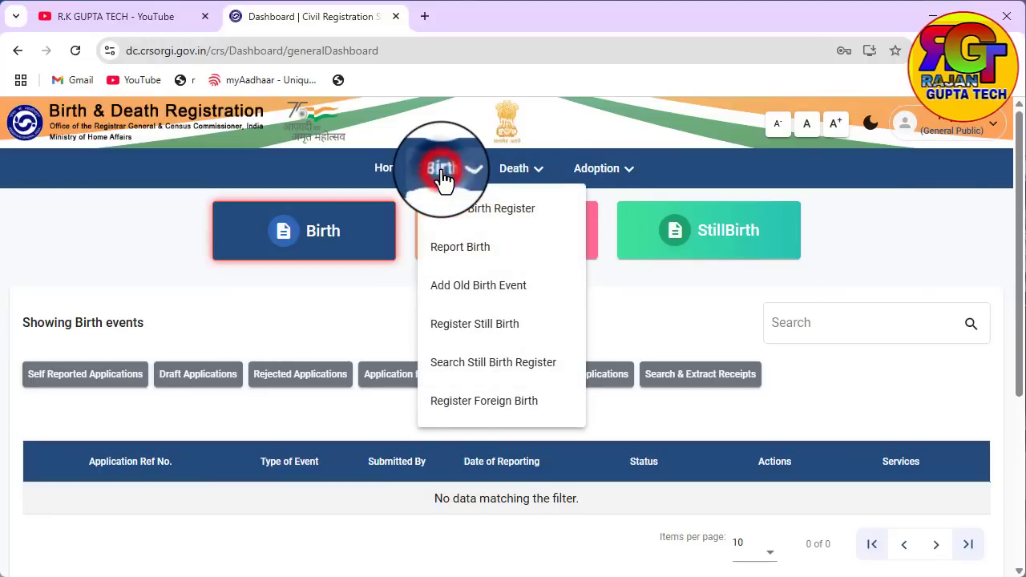
{"action": "left_click", "coordinate": [452, 256]}
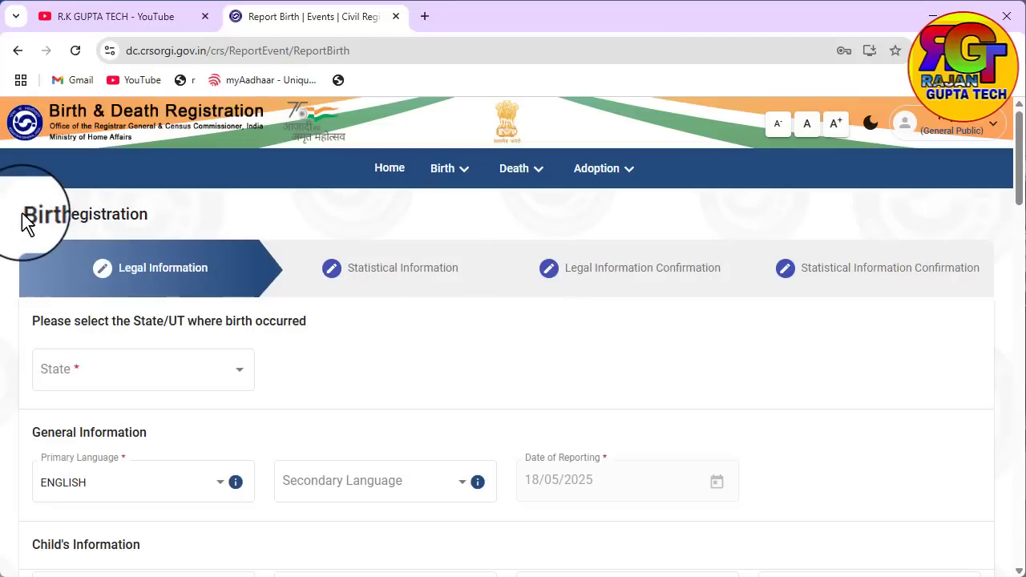
{"action": "left_click_drag", "start_coordinate": [24, 223], "coordinate": [275, 217]}
{"action": "left_click", "coordinate": [272, 210]}
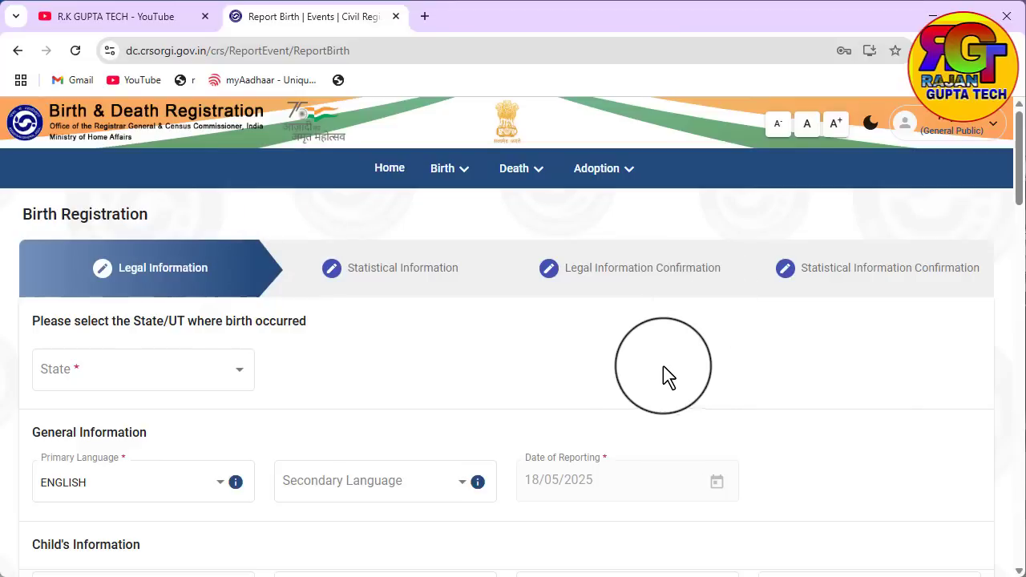
Step: Select Uttar Pradesh as the state where the birth occurred
{"action": "left_click", "coordinate": [219, 375]}
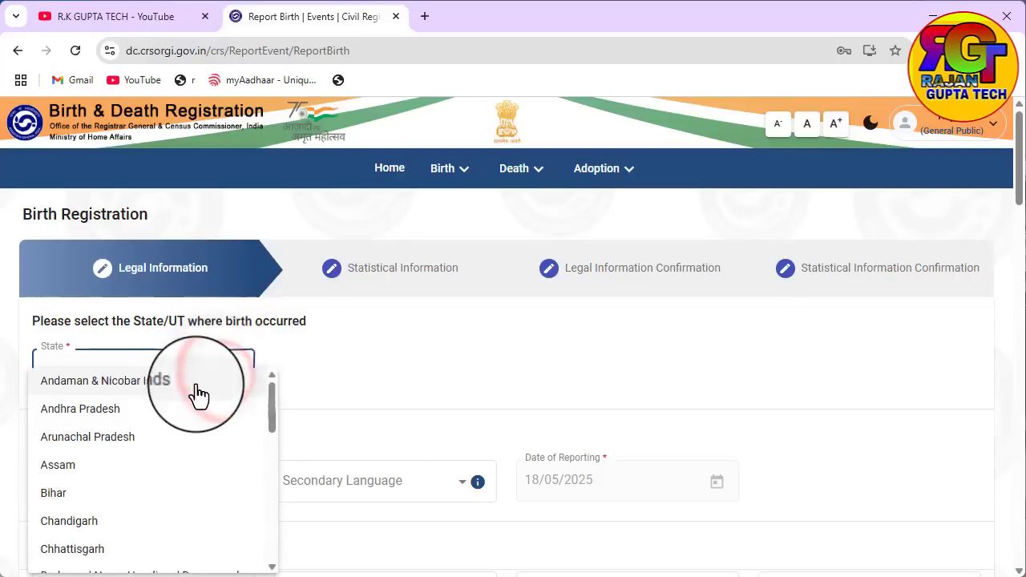
{"action": "scroll", "coordinate": [120, 430], "scroll_direction": "down", "scroll_amount": 10}
{"action": "left_click", "coordinate": [75, 541]}
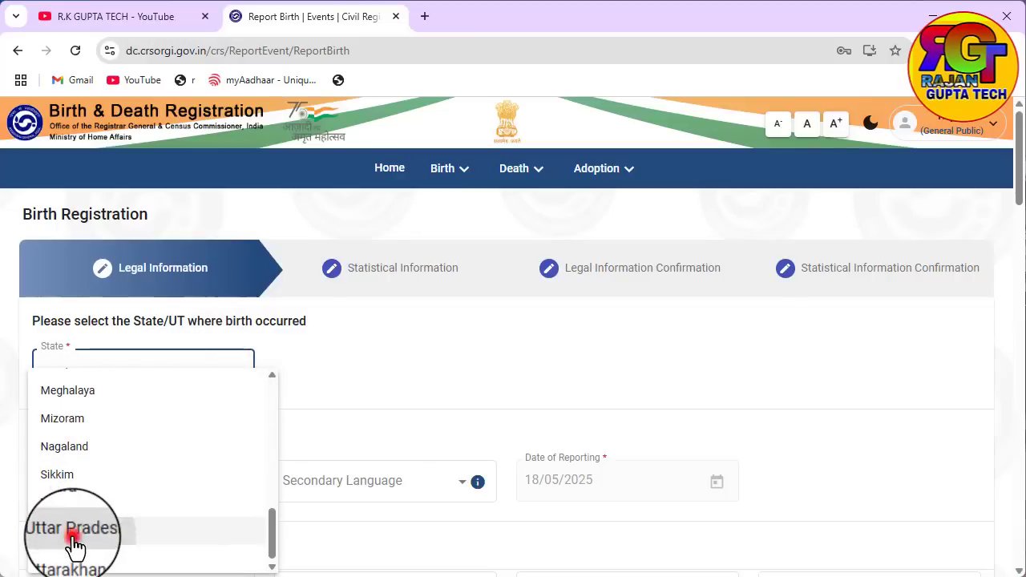
Step: Pick the child's date of birth in the calendar and dismiss the requisite documents reminder
{"action": "scroll", "coordinate": [384, 409], "scroll_direction": "down", "scroll_amount": 3}
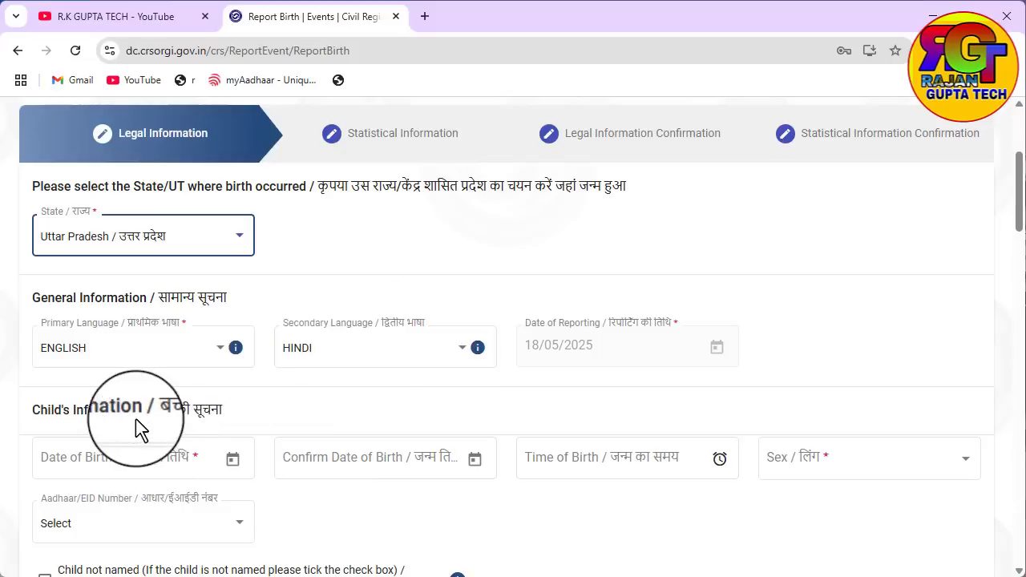
{"action": "scroll", "coordinate": [162, 417], "scroll_direction": "down", "scroll_amount": 1}
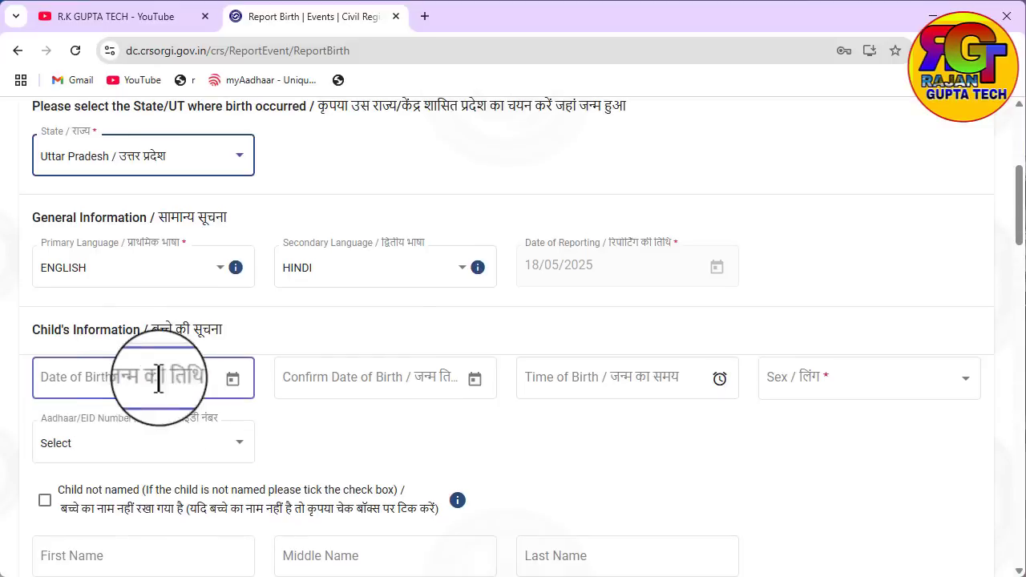
{"action": "left_click", "coordinate": [233, 378]}
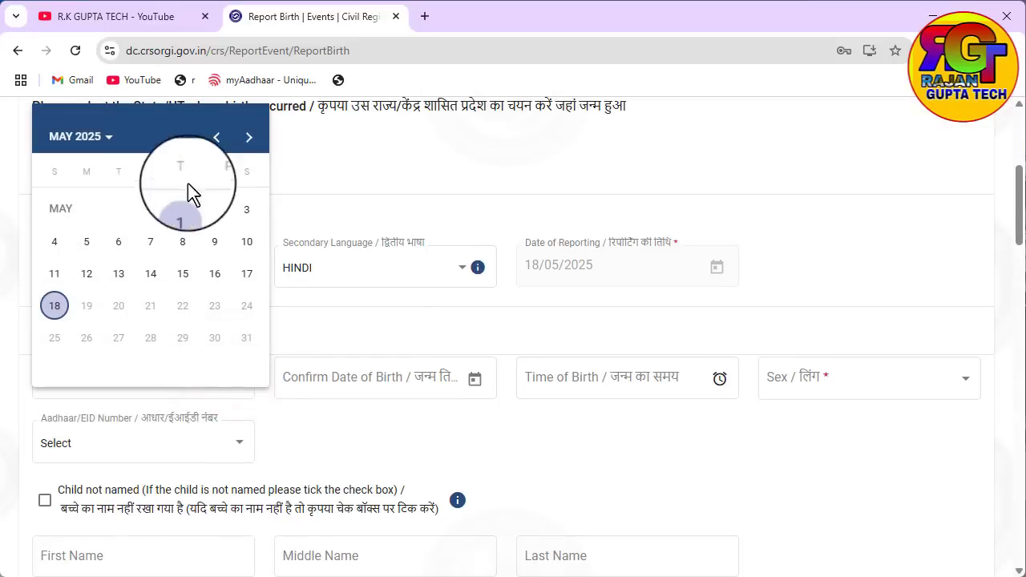
{"action": "left_click", "coordinate": [104, 140]}
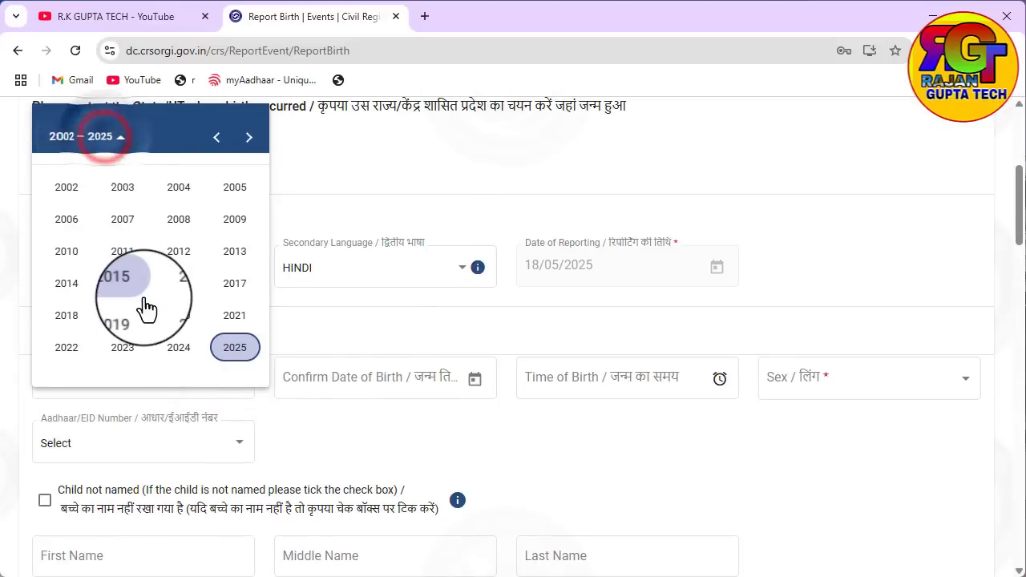
{"action": "scroll", "coordinate": [146, 308], "scroll_direction": "up", "scroll_amount": 1}
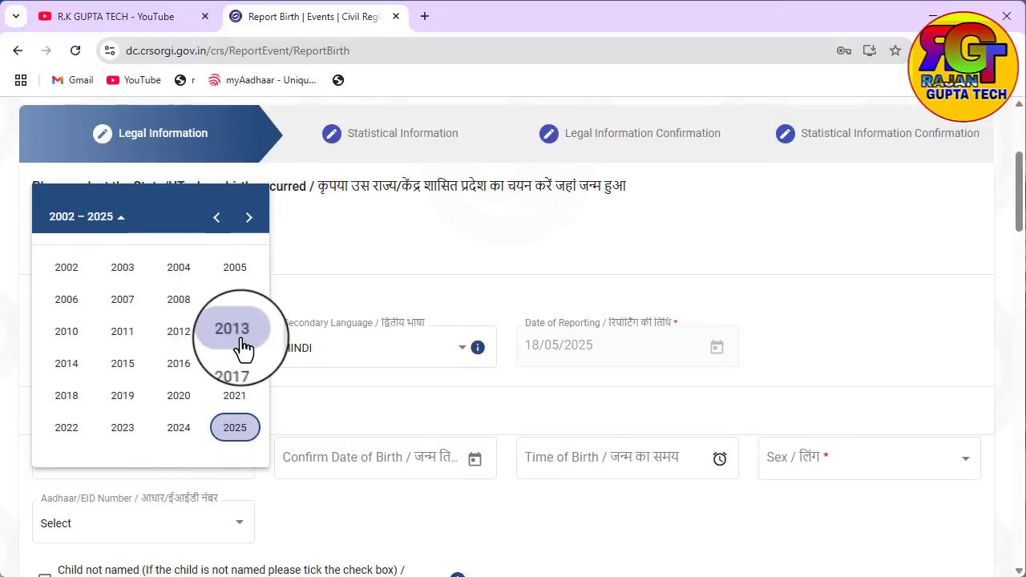
{"action": "left_click", "coordinate": [67, 267]}
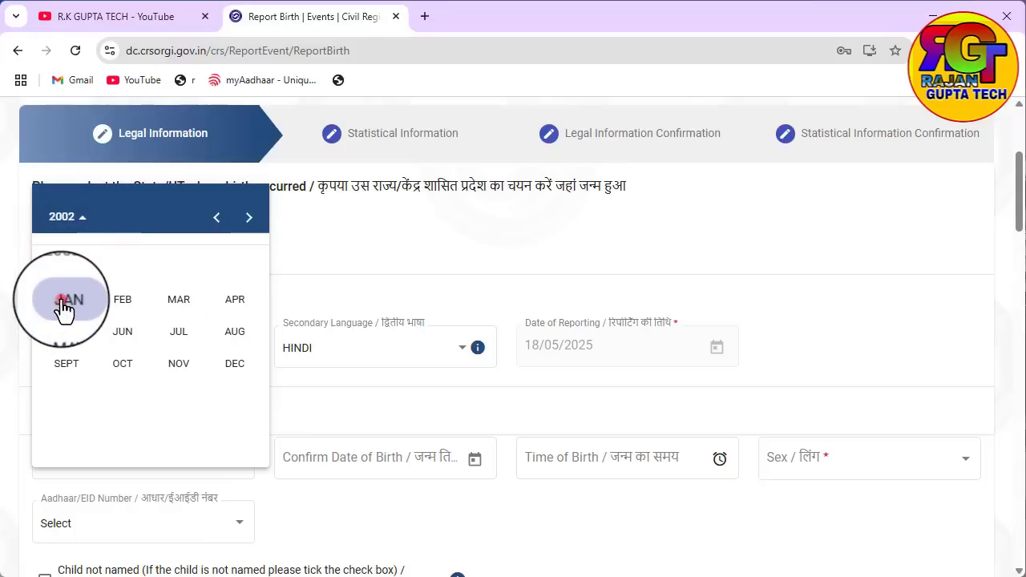
{"action": "left_click", "coordinate": [64, 298]}
{"action": "left_click", "coordinate": [112, 324]}
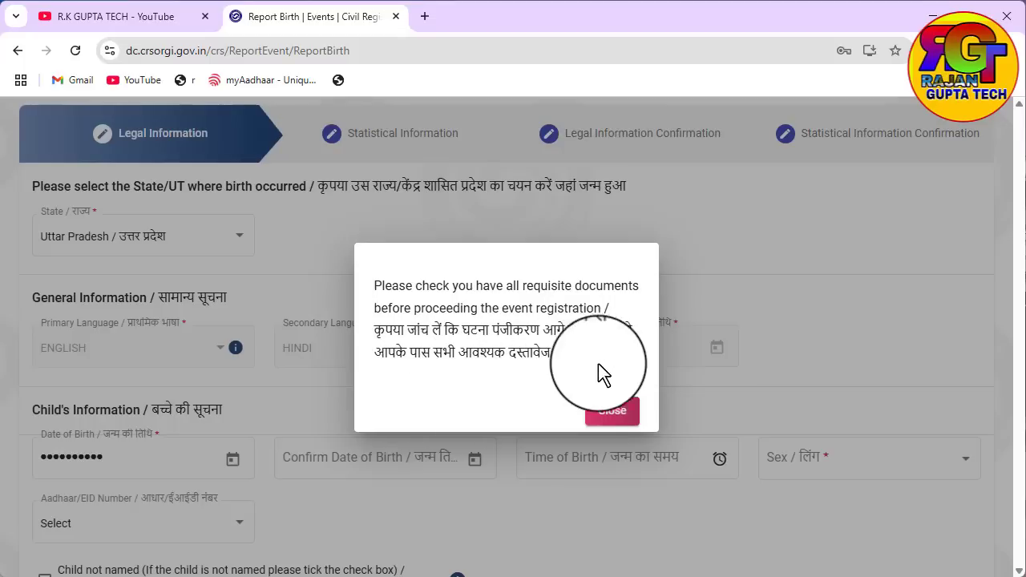
{"action": "left_click", "coordinate": [603, 415]}
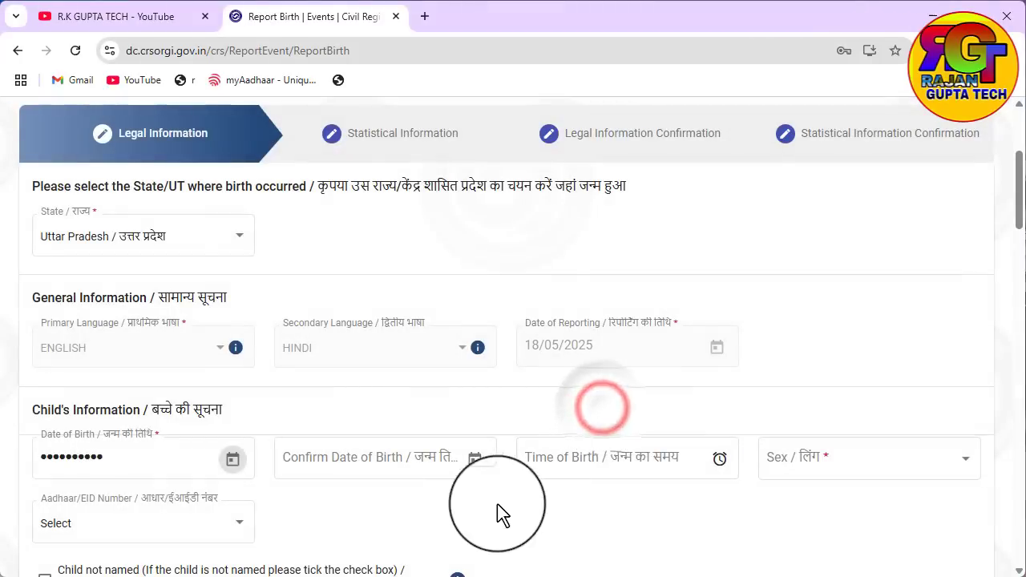
Step: Pick the same date in the Confirm Date of Birth calendar
{"action": "left_click", "coordinate": [477, 473]}
{"action": "left_click", "coordinate": [475, 461]}
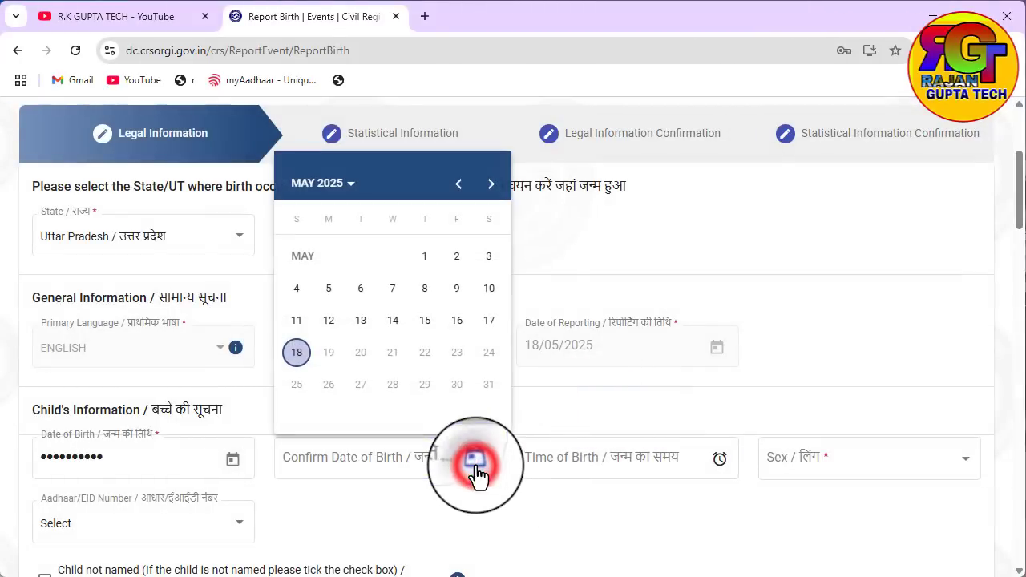
{"action": "left_click", "coordinate": [341, 188]}
{"action": "left_click", "coordinate": [314, 235]}
{"action": "left_click", "coordinate": [308, 269]}
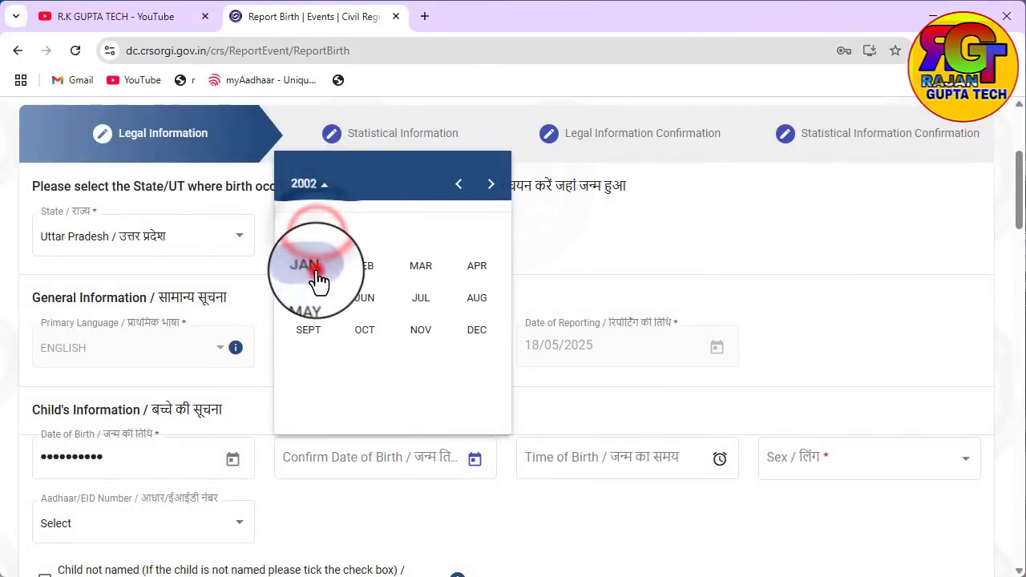
{"action": "left_click", "coordinate": [353, 289]}
{"action": "left_click", "coordinate": [635, 465]}
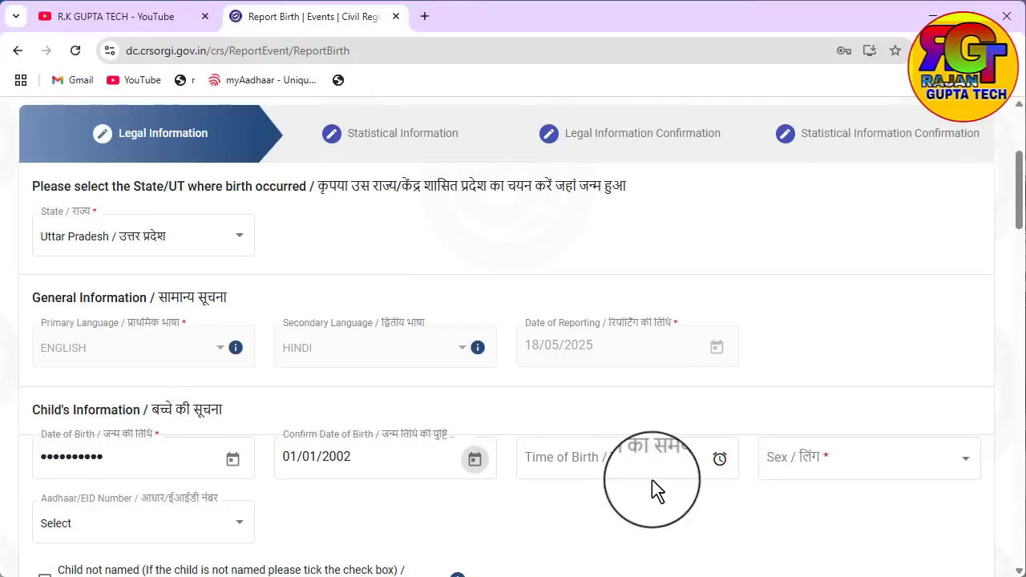
Step: Set the child's sex to Male
{"action": "scroll", "coordinate": [721, 475], "scroll_direction": "down", "scroll_amount": 2}
{"action": "scroll", "coordinate": [734, 473], "scroll_direction": "down", "scroll_amount": 1}
{"action": "left_click", "coordinate": [820, 307]}
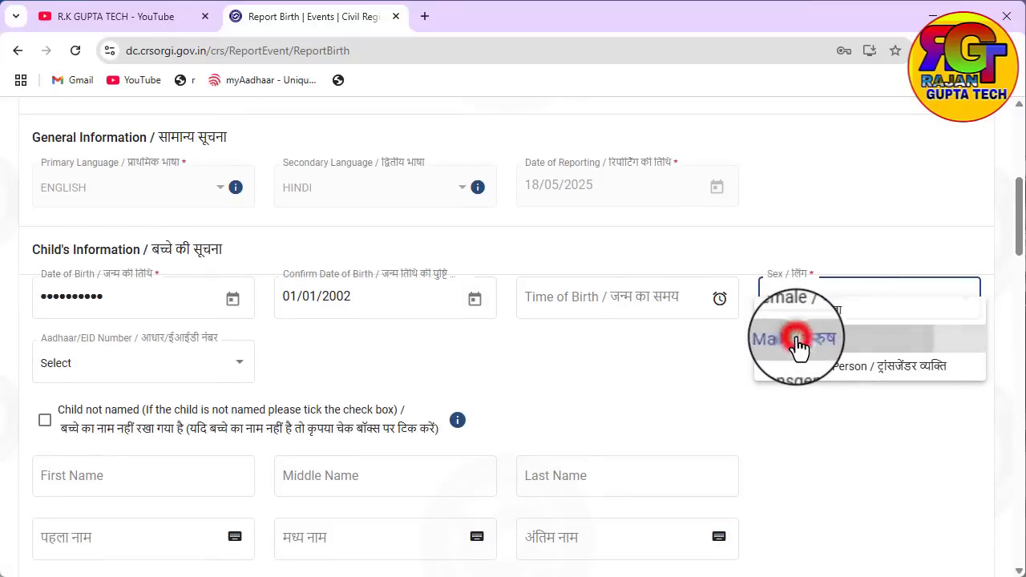
{"action": "left_click", "coordinate": [795, 343]}
{"action": "scroll", "coordinate": [574, 392], "scroll_direction": "down", "scroll_amount": 2}
{"action": "left_click", "coordinate": [154, 221]}
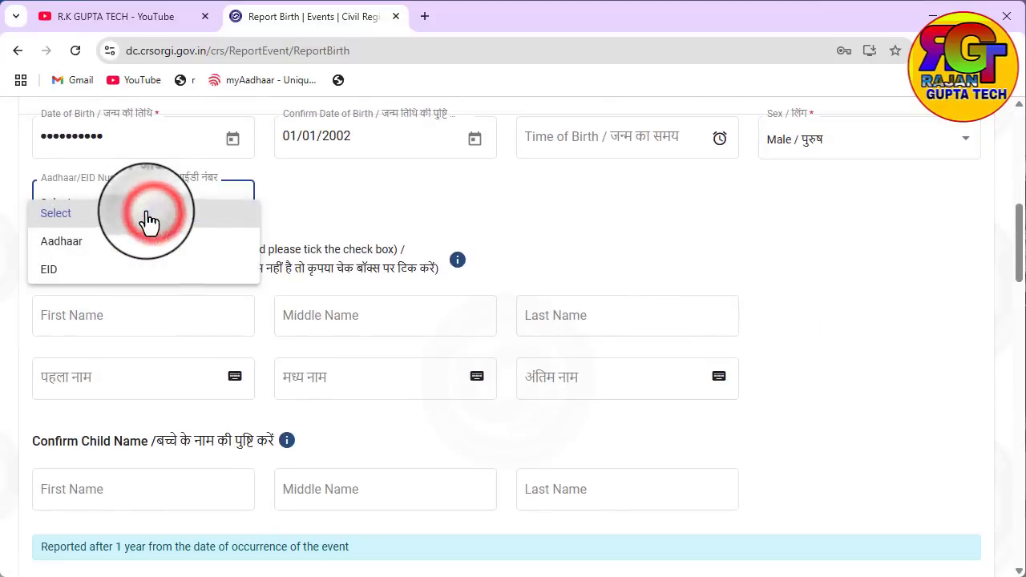
{"action": "left_click", "coordinate": [53, 245]}
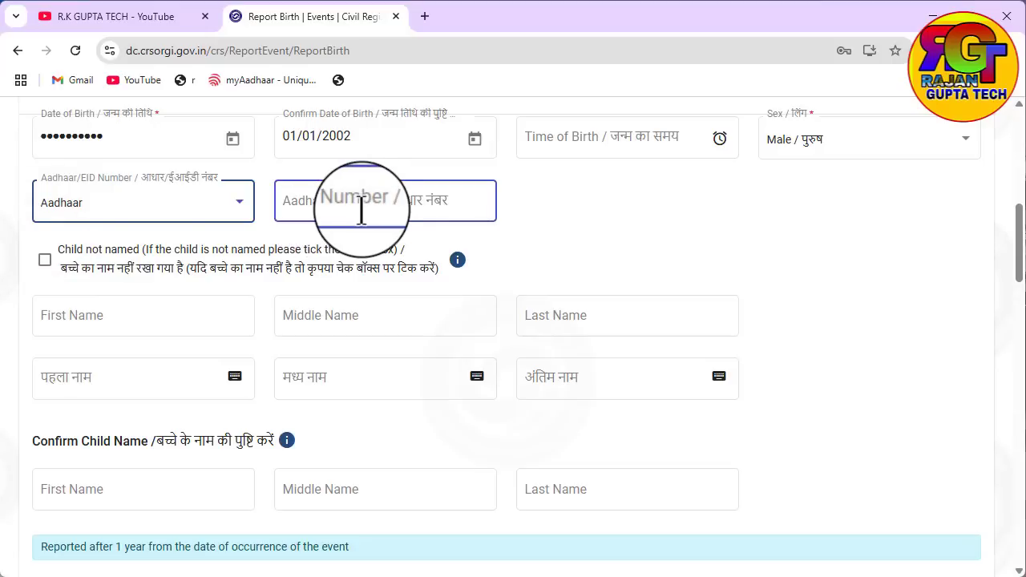
{"action": "left_click", "coordinate": [112, 207]}
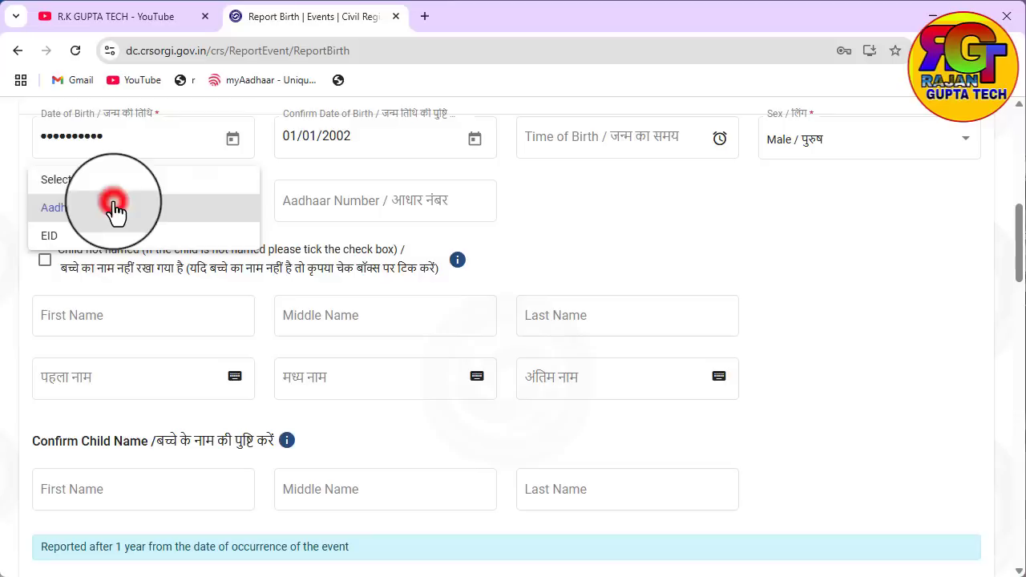
{"action": "left_click", "coordinate": [48, 193]}
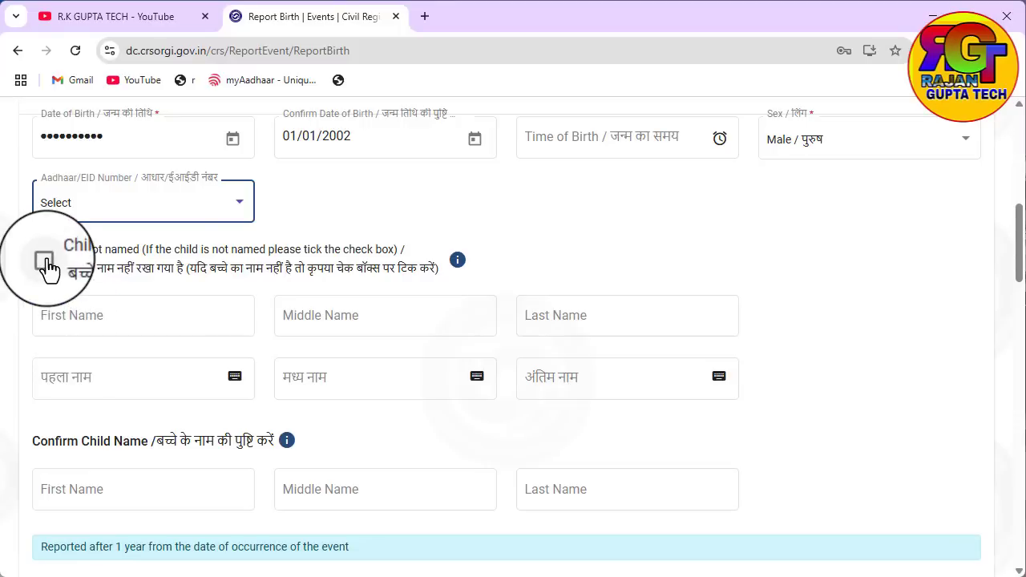
Step: Enter the child's first name and repeat it under Confirm Child Name
{"action": "left_click", "coordinate": [64, 313]}
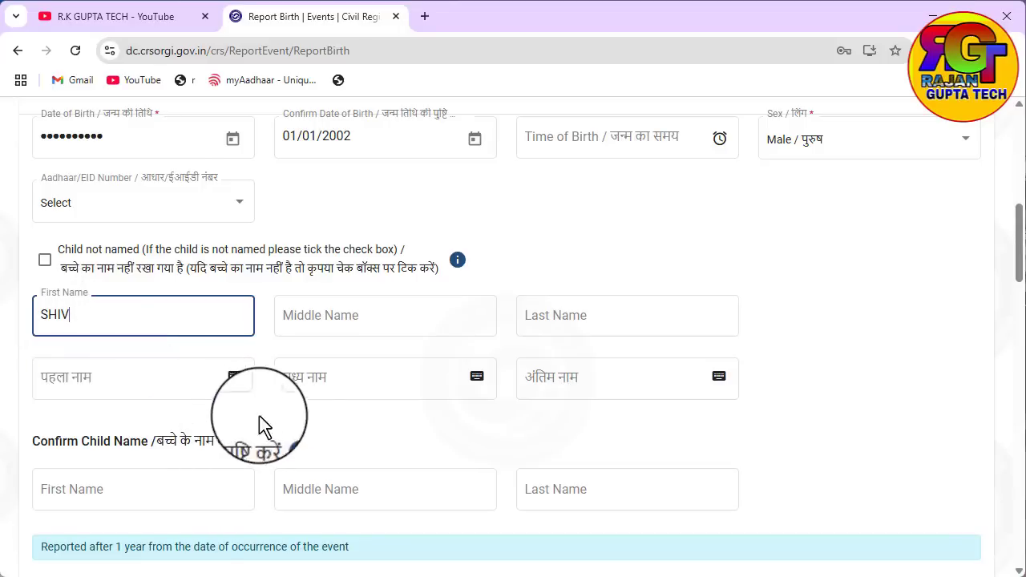
{"action": "left_click", "coordinate": [287, 411]}
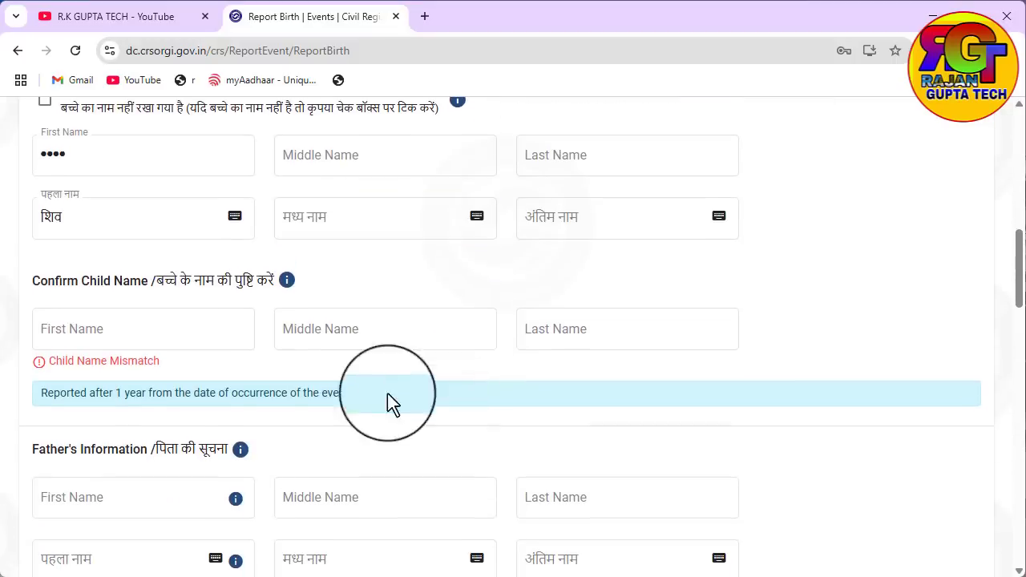
{"action": "scroll", "coordinate": [380, 400], "scroll_direction": "down", "scroll_amount": 2}
{"action": "left_click", "coordinate": [116, 327]}
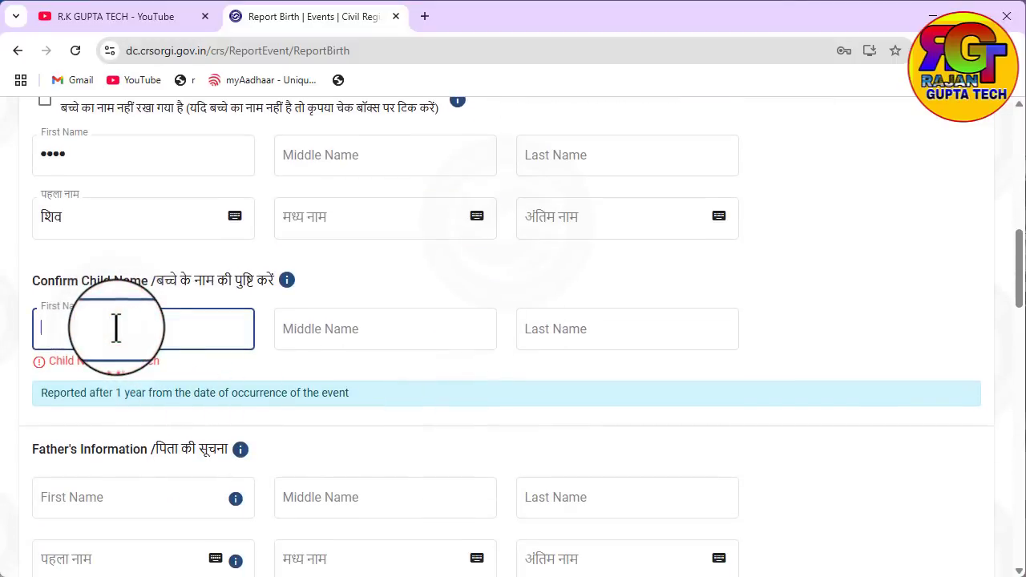
{"action": "type", "text": "S"}
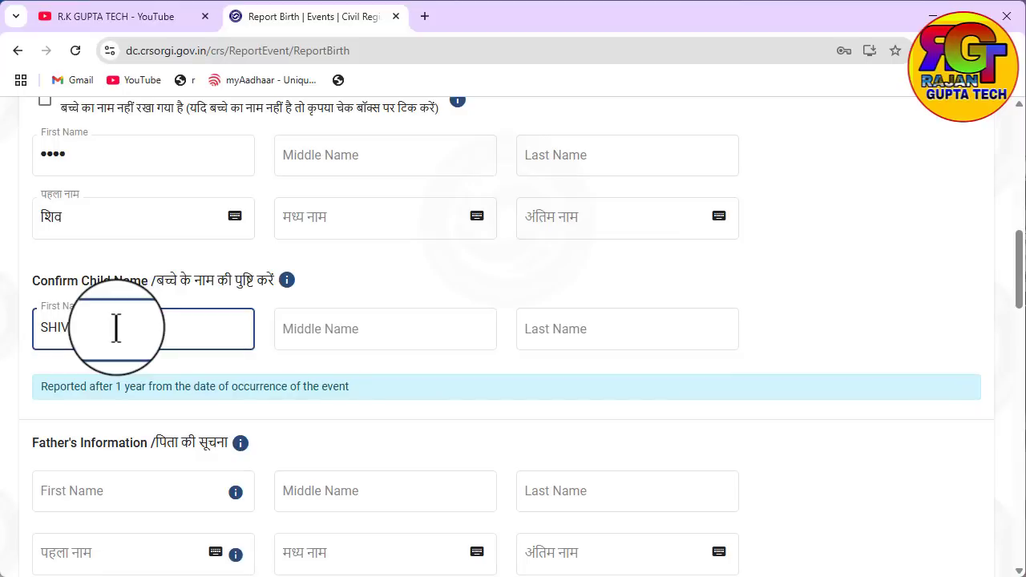
{"action": "type", "text": "HIV"}
{"action": "left_click", "coordinate": [267, 352]}
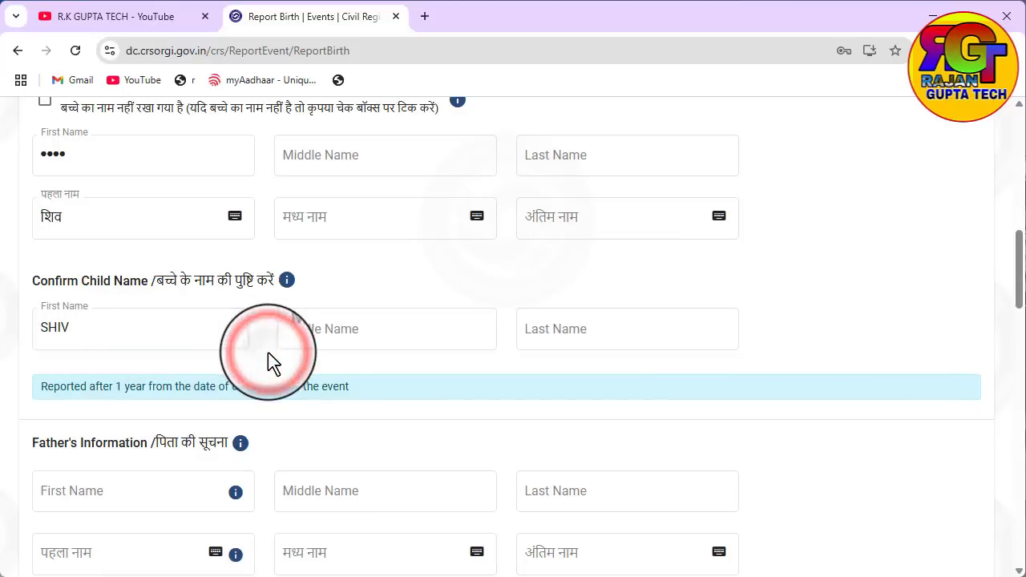
Step: Enter the father's first name under Father's Information
{"action": "scroll", "coordinate": [261, 351], "scroll_direction": "down", "scroll_amount": 1}
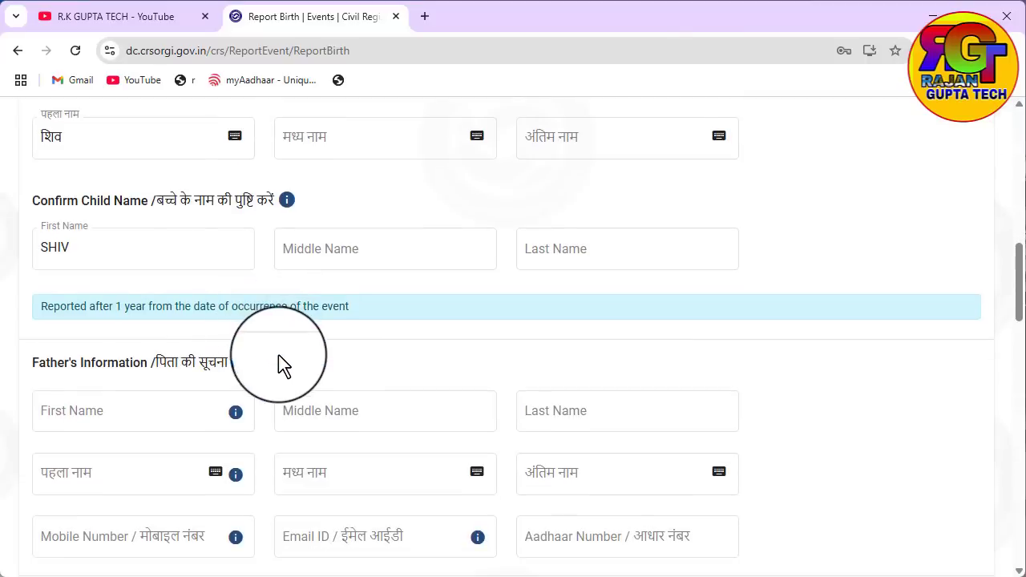
{"action": "scroll", "coordinate": [207, 361], "scroll_direction": "down", "scroll_amount": 1}
{"action": "left_click", "coordinate": [108, 329]}
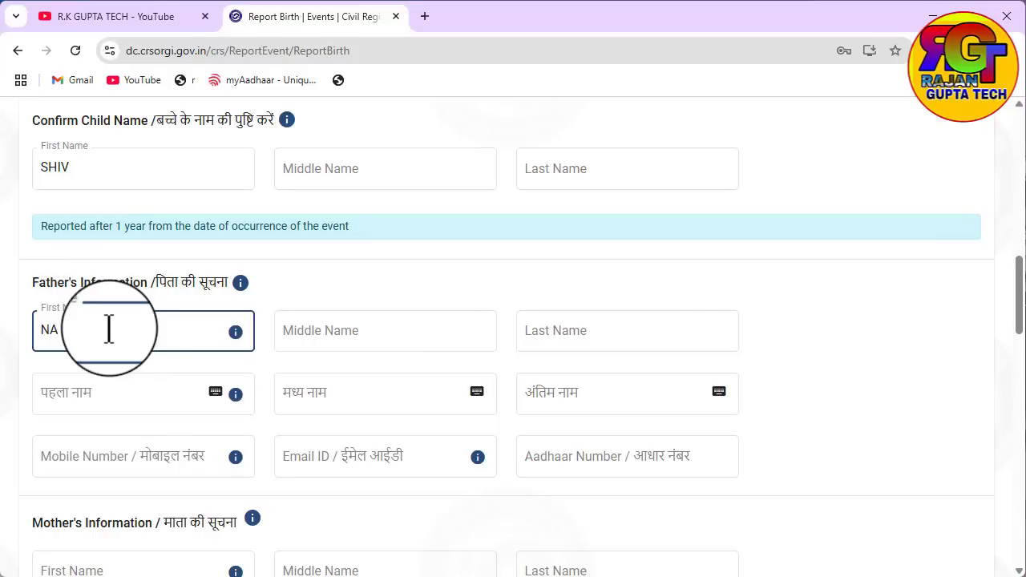
{"action": "type", "text": "NAND"}
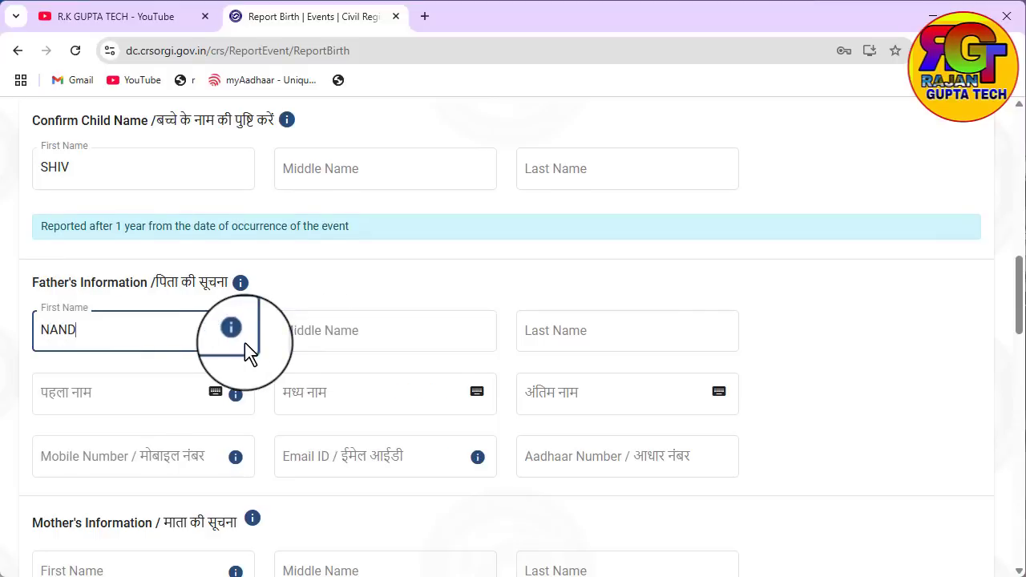
{"action": "scroll", "coordinate": [245, 341], "scroll_direction": "down", "scroll_amount": 1}
{"action": "left_click", "coordinate": [351, 410]}
Step: Enter the mother's first name under Mother's Information
{"action": "scroll", "coordinate": [356, 420], "scroll_direction": "down", "scroll_amount": 2}
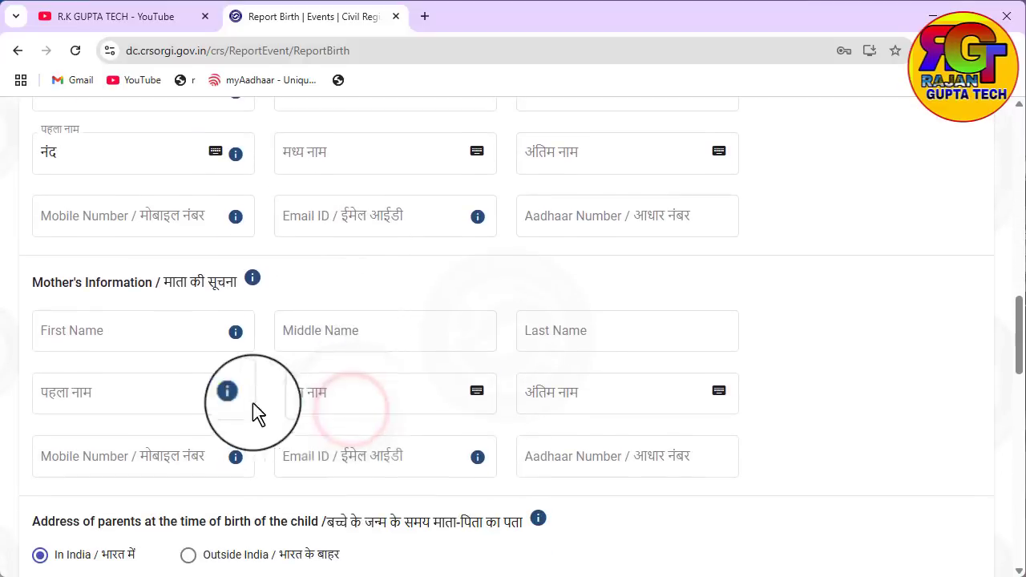
{"action": "left_click", "coordinate": [102, 333]}
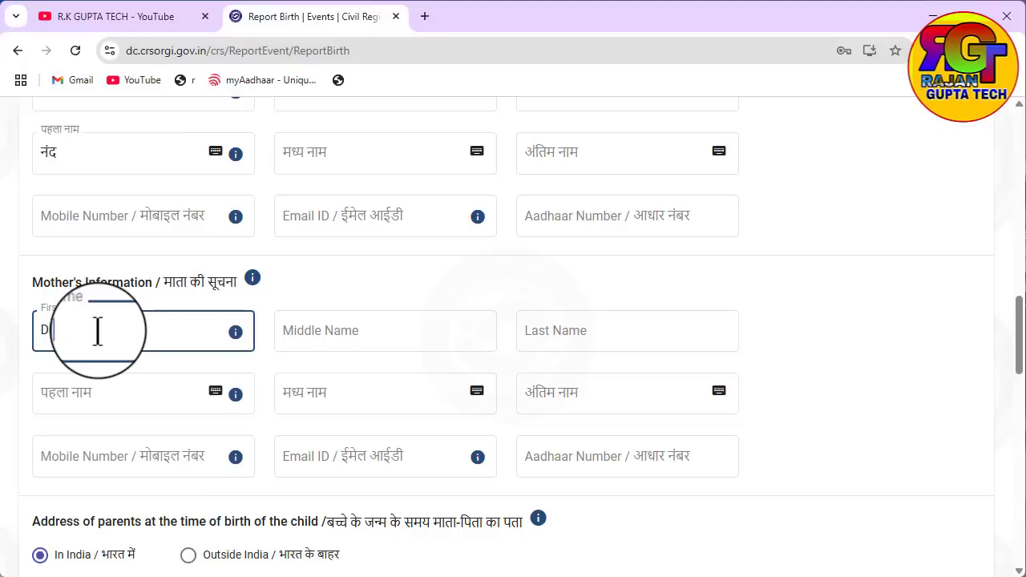
{"action": "type", "text": "DEVI"}
{"action": "left_click", "coordinate": [107, 364]}
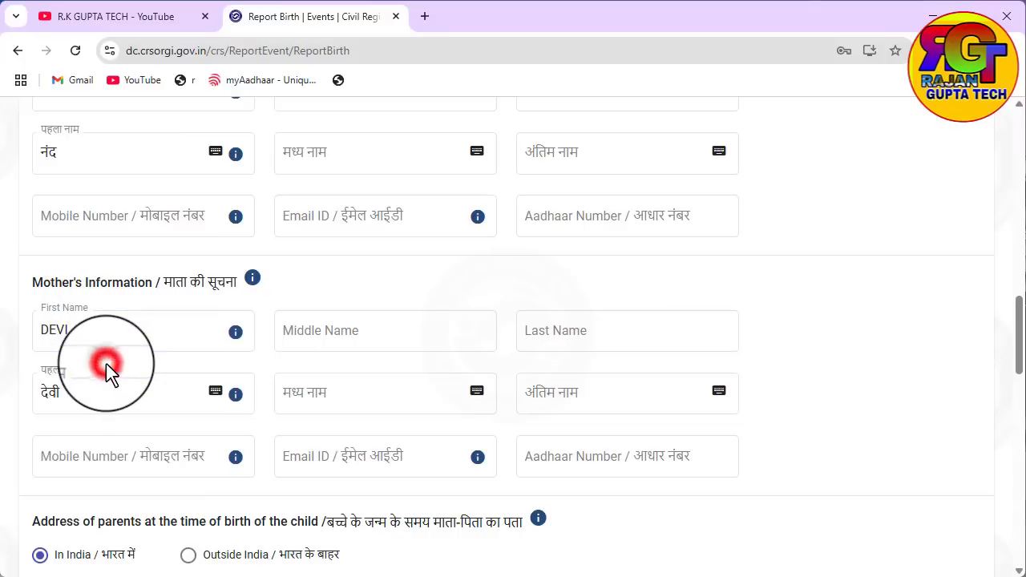
Step: Examine the mobile number, email ID and Aadhaar number fields for both parents, leaving them blank
{"action": "scroll", "coordinate": [200, 365], "scroll_direction": "down", "scroll_amount": 2}
{"action": "scroll", "coordinate": [321, 337], "scroll_direction": "up", "scroll_amount": 3}
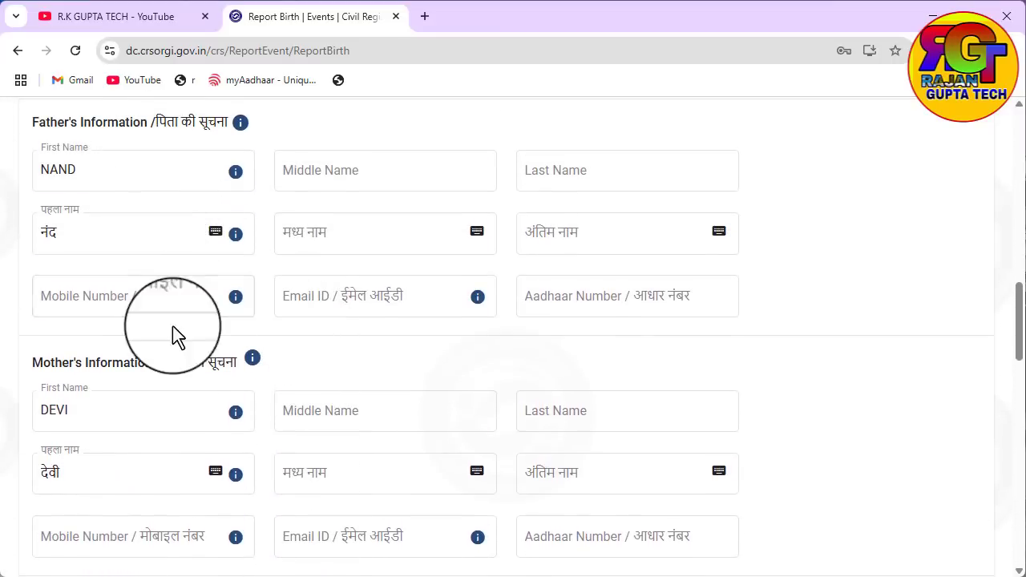
{"action": "left_click", "coordinate": [346, 307]}
{"action": "left_click", "coordinate": [548, 309]}
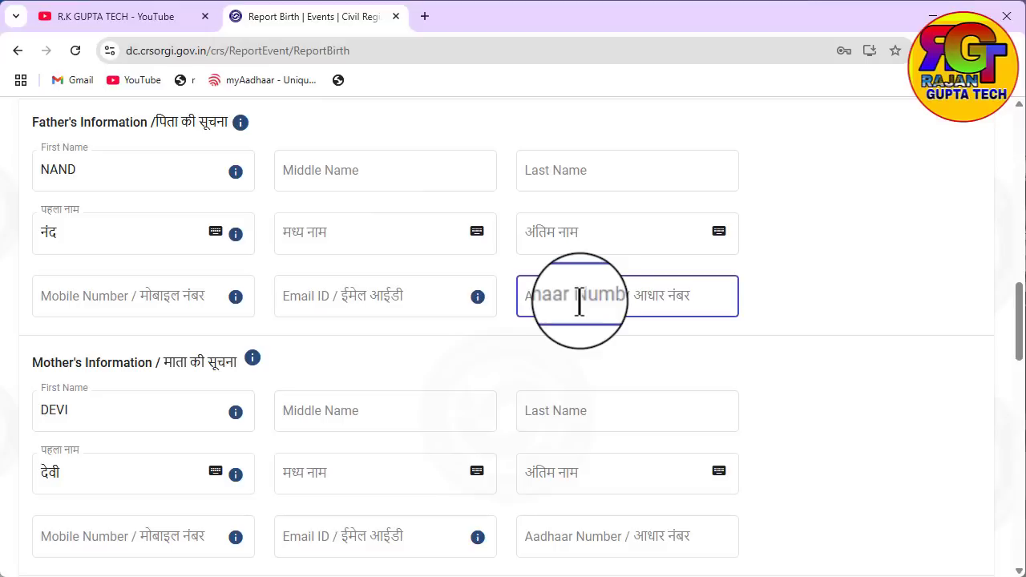
{"action": "scroll", "coordinate": [241, 288], "scroll_direction": "down", "scroll_amount": 1}
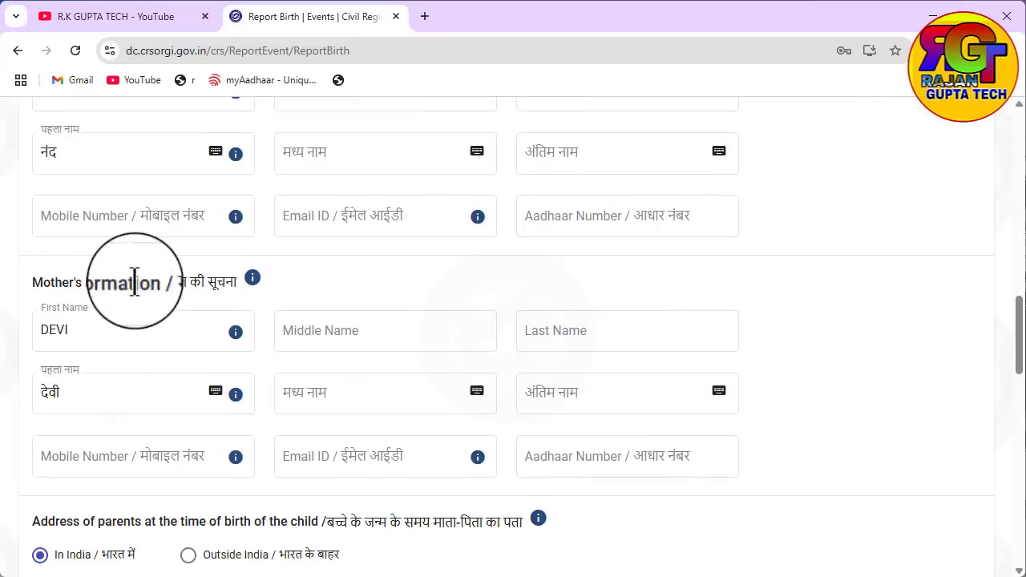
{"action": "left_click", "coordinate": [413, 454]}
{"action": "left_click", "coordinate": [563, 459]}
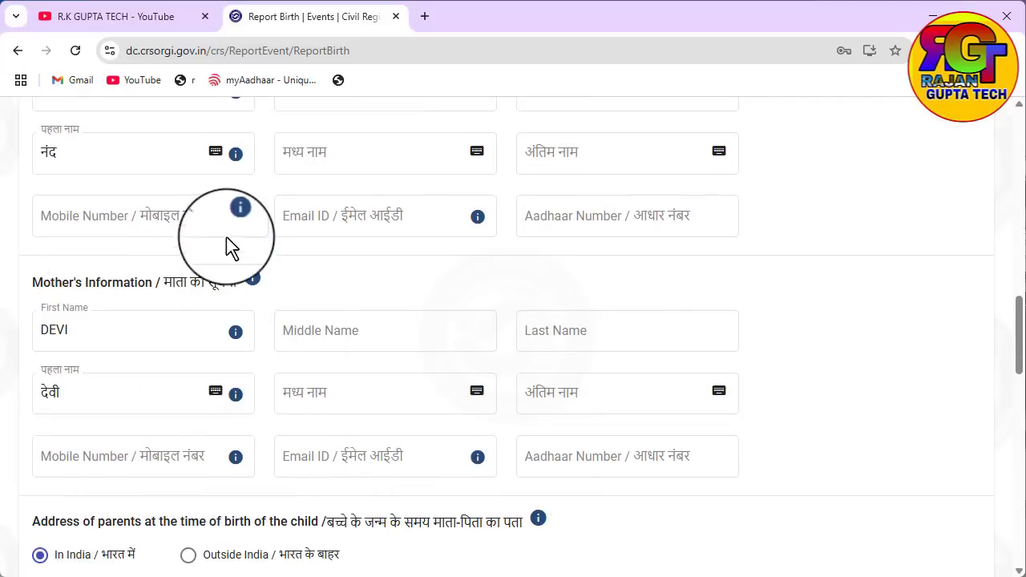
{"action": "left_click", "coordinate": [180, 215]}
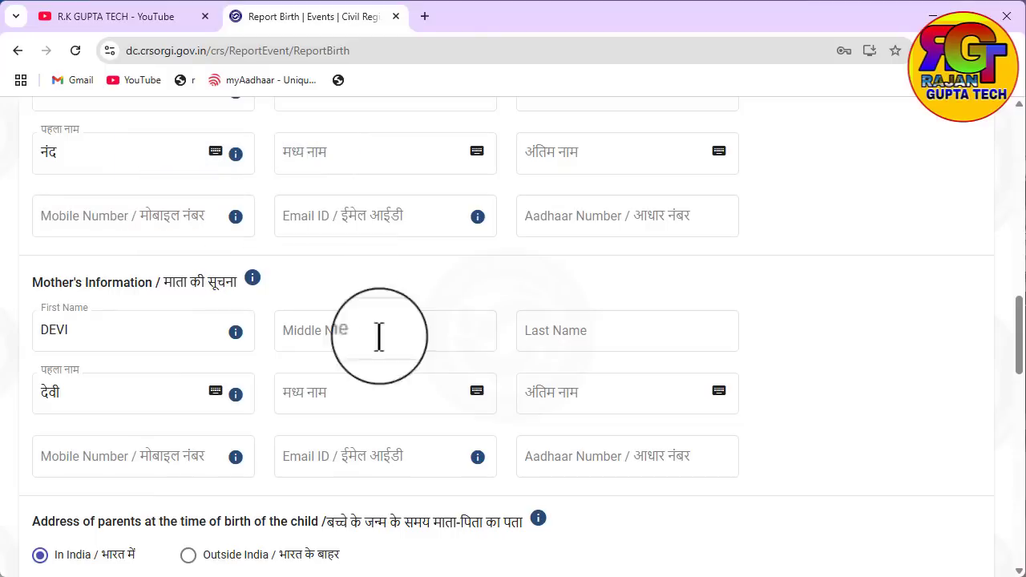
{"action": "left_click", "coordinate": [358, 447]}
Step: Set the parents' address at the time of birth to In India, state Uttar Pradesh and district Agra
{"action": "scroll", "coordinate": [356, 438], "scroll_direction": "down", "scroll_amount": 1}
{"action": "scroll", "coordinate": [355, 439], "scroll_direction": "down", "scroll_amount": 3}
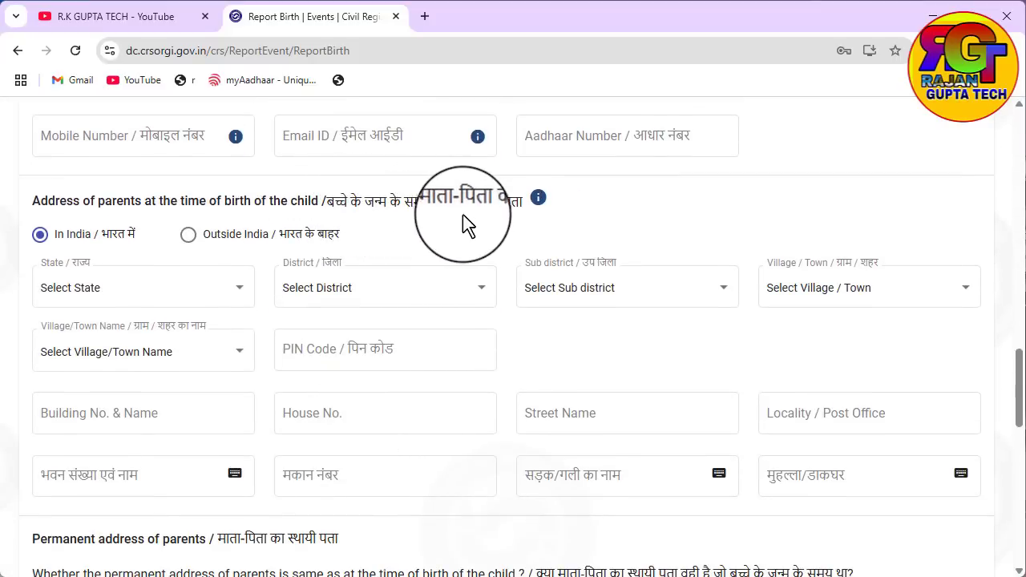
{"action": "left_click", "coordinate": [65, 247]}
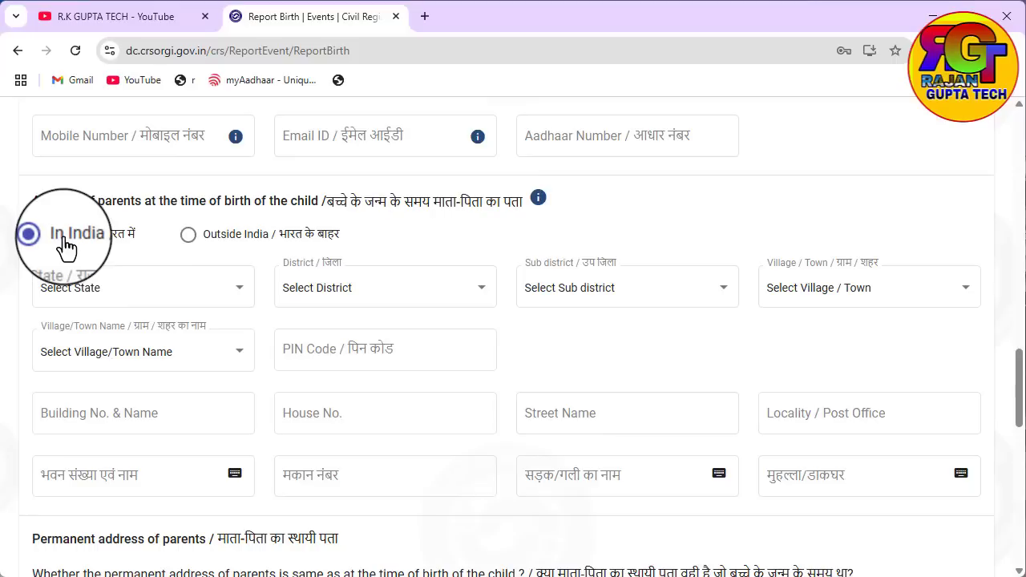
{"action": "left_click", "coordinate": [186, 285]}
{"action": "scroll", "coordinate": [146, 409], "scroll_direction": "down", "scroll_amount": 10}
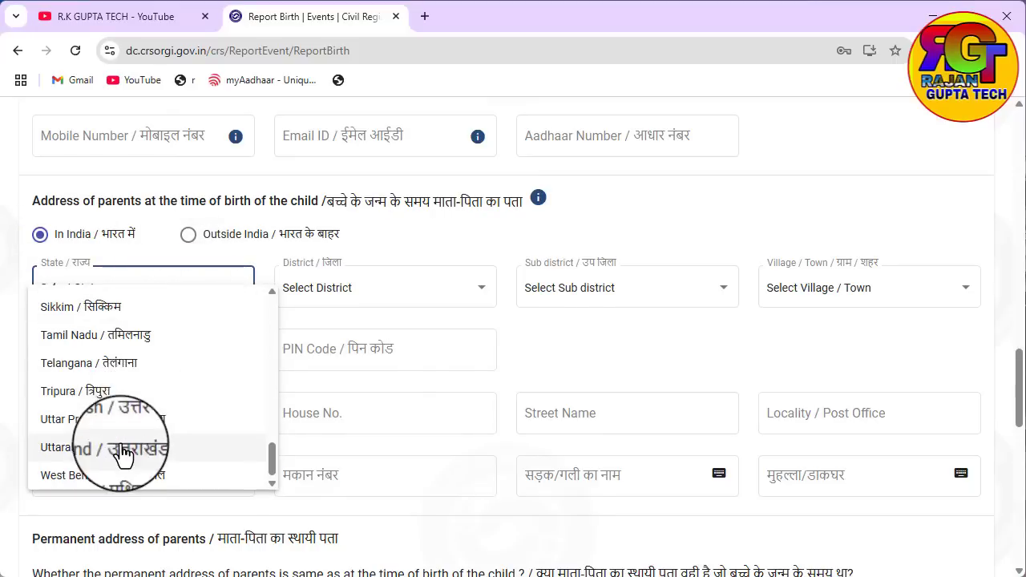
{"action": "scroll", "coordinate": [129, 436], "scroll_direction": "down", "scroll_amount": 2}
{"action": "left_click", "coordinate": [134, 255]}
{"action": "scroll", "coordinate": [377, 329], "scroll_direction": "up", "scroll_amount": 3}
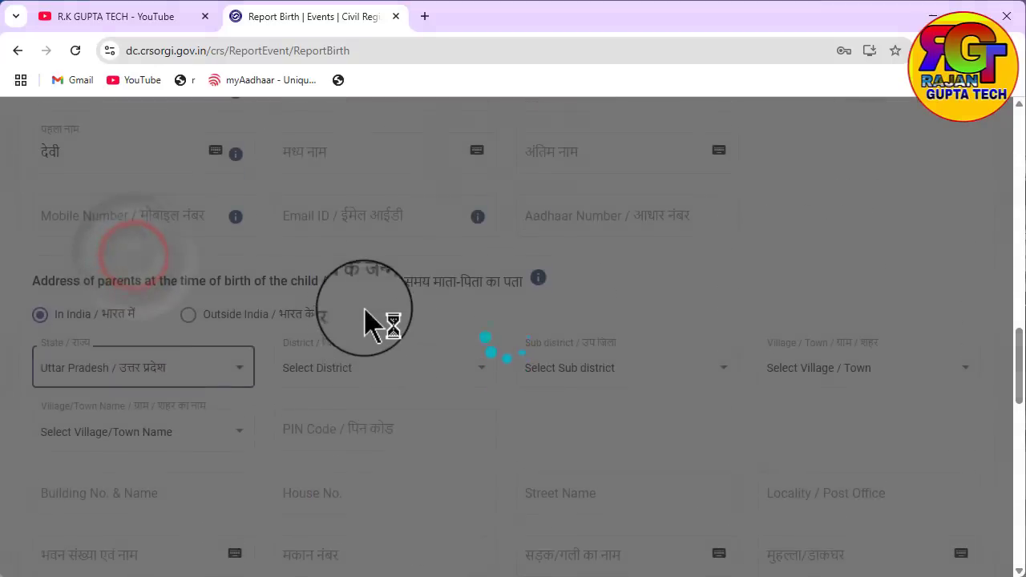
{"action": "left_click", "coordinate": [355, 368]}
{"action": "left_click", "coordinate": [327, 413]}
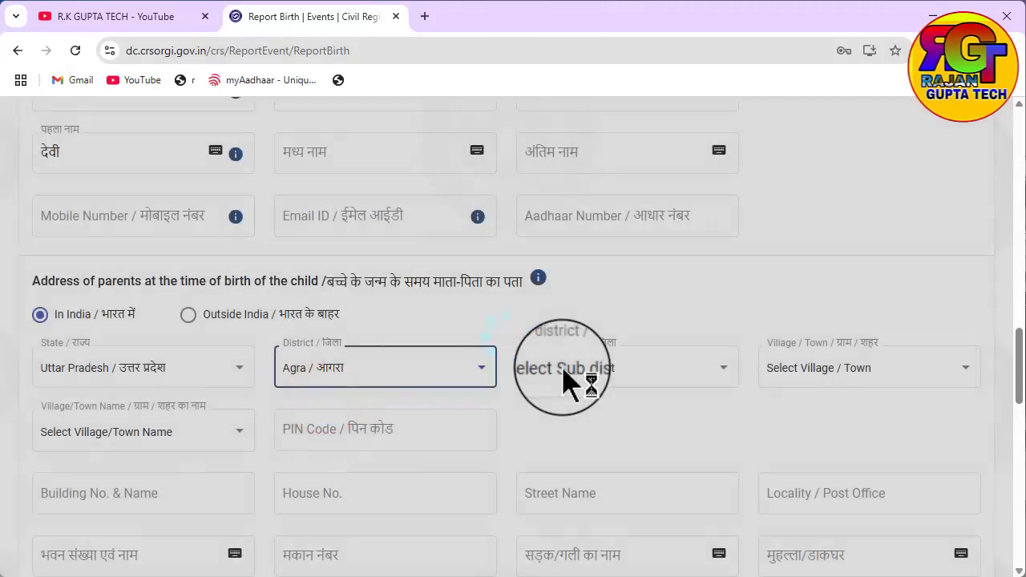
Step: Set the parents' sub district to Agra, the area type to Town and the town name to Dayalbagh
{"action": "left_click", "coordinate": [567, 381]}
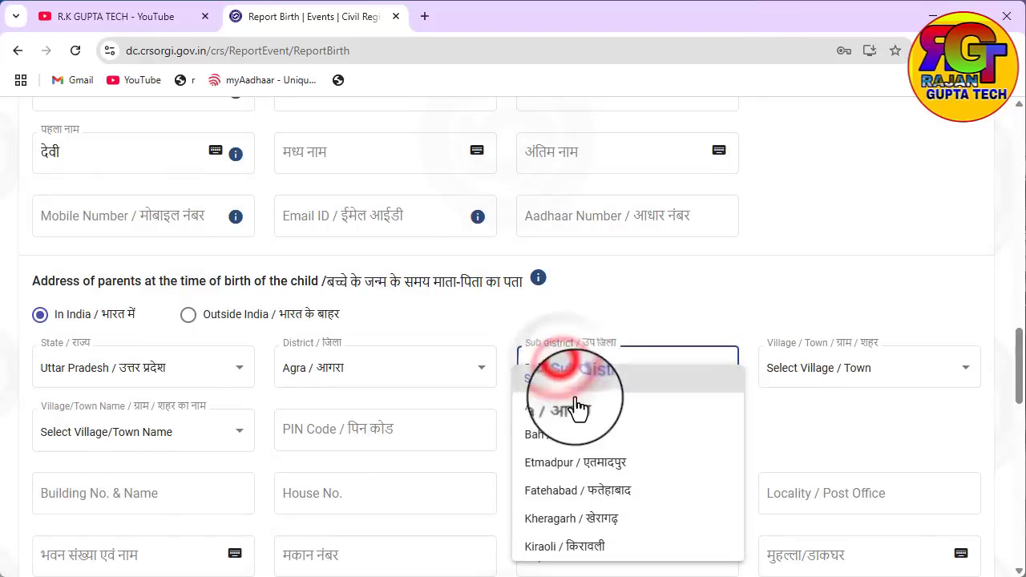
{"action": "left_click", "coordinate": [558, 407]}
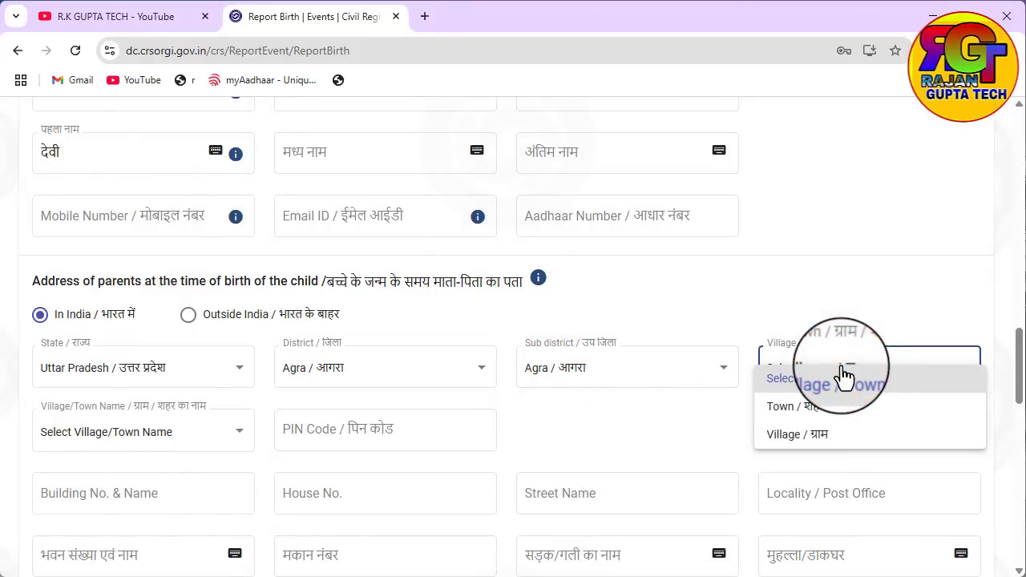
{"action": "left_click", "coordinate": [805, 407]}
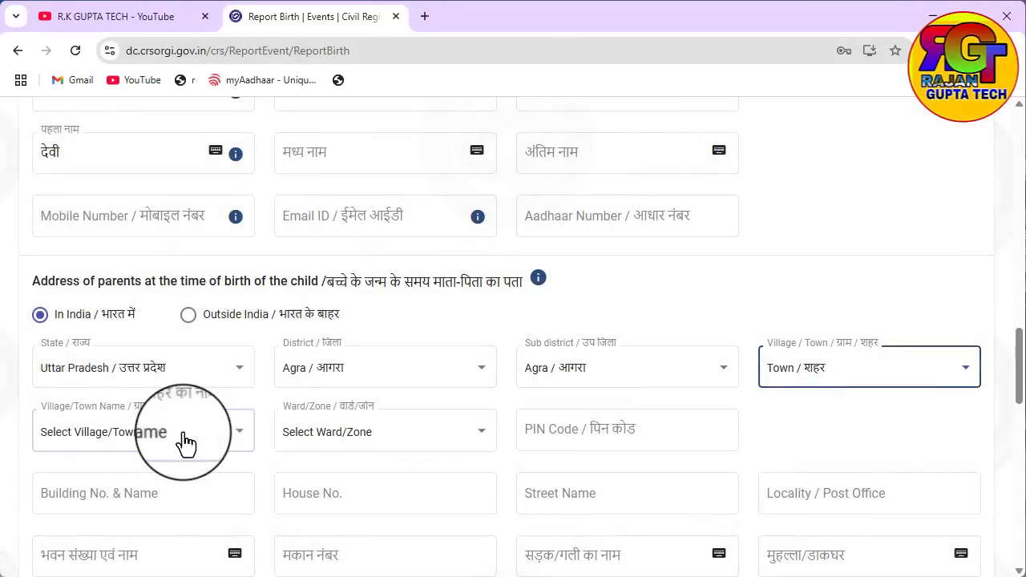
{"action": "left_click", "coordinate": [190, 439]}
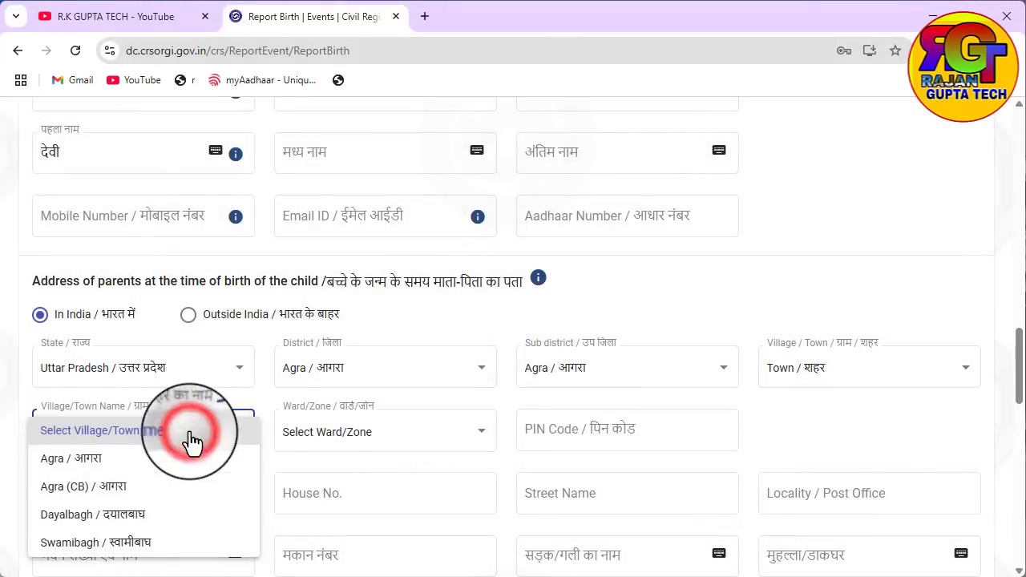
{"action": "left_click", "coordinate": [90, 515]}
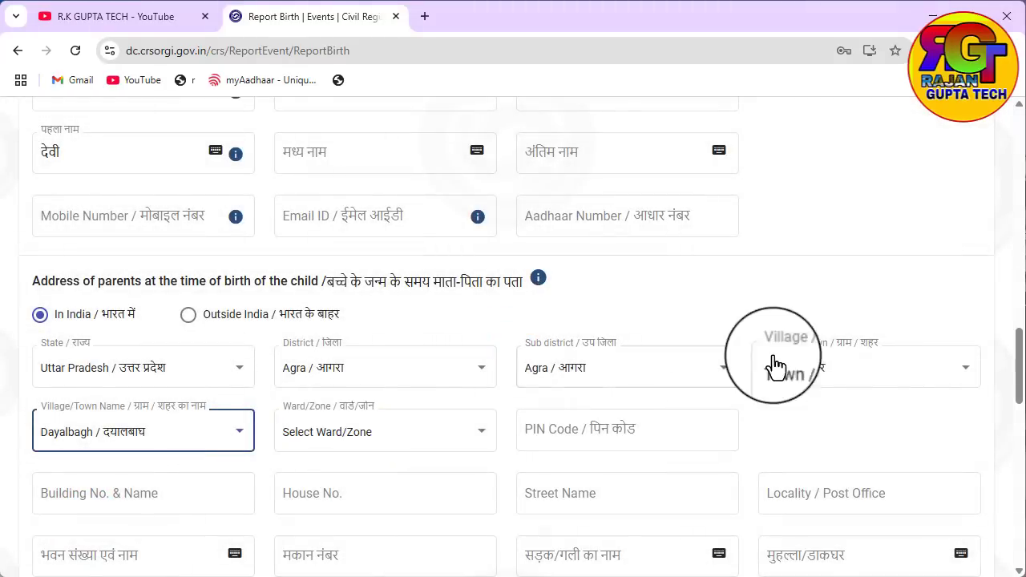
Step: Enter the postal PIN code without selecting a ward, and mark the parents' permanent address as the same with Yes
{"action": "left_click", "coordinate": [339, 443]}
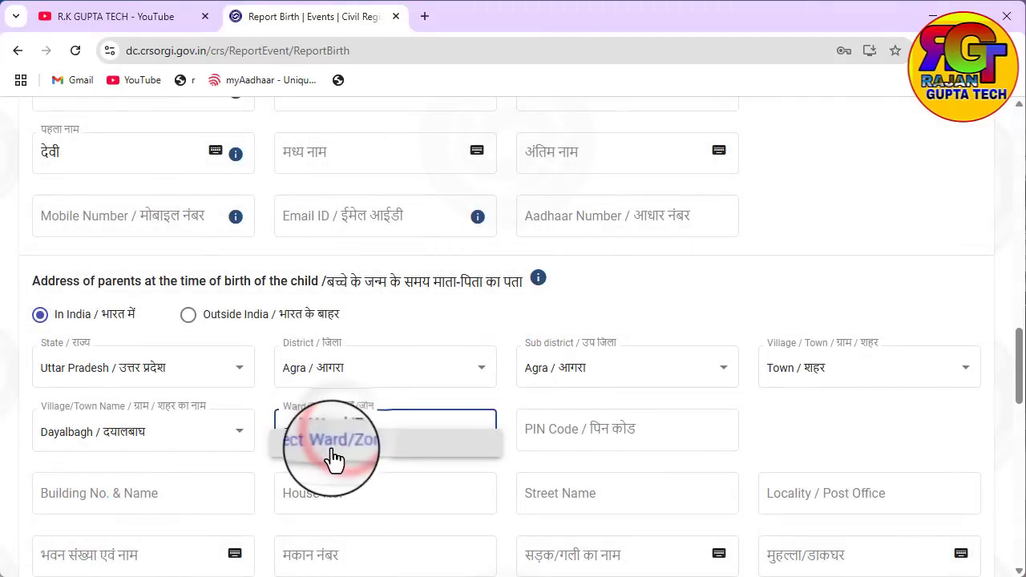
{"action": "left_click", "coordinate": [331, 449]}
{"action": "left_click", "coordinate": [568, 430]}
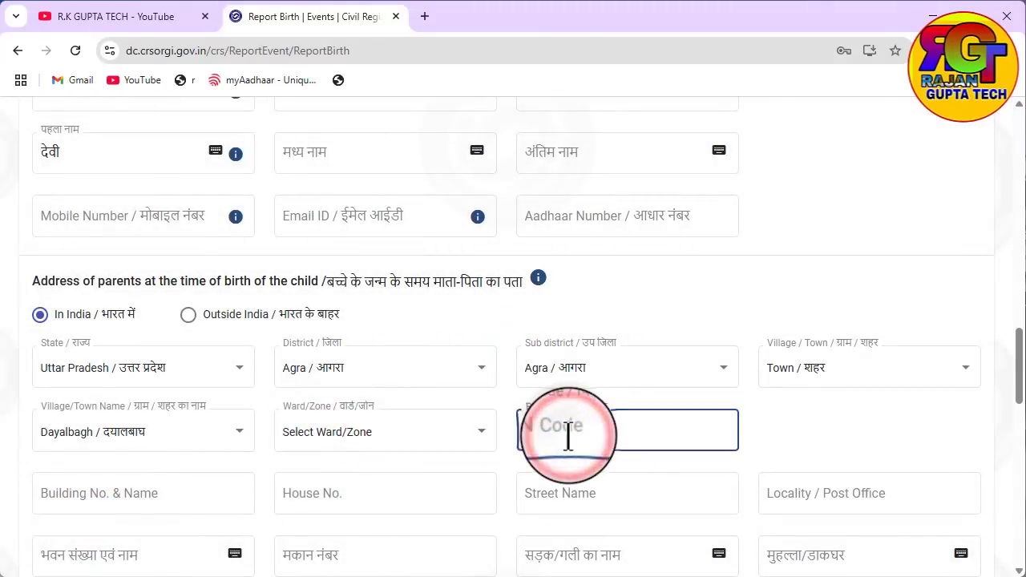
{"action": "type", "text": "0"}
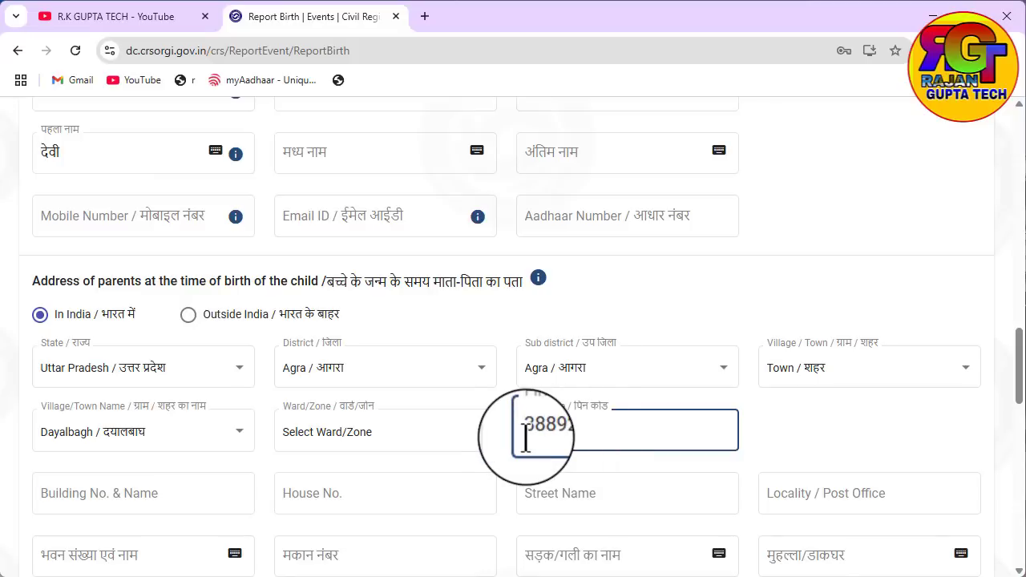
{"action": "scroll", "coordinate": [525, 437], "scroll_direction": "down", "scroll_amount": 5}
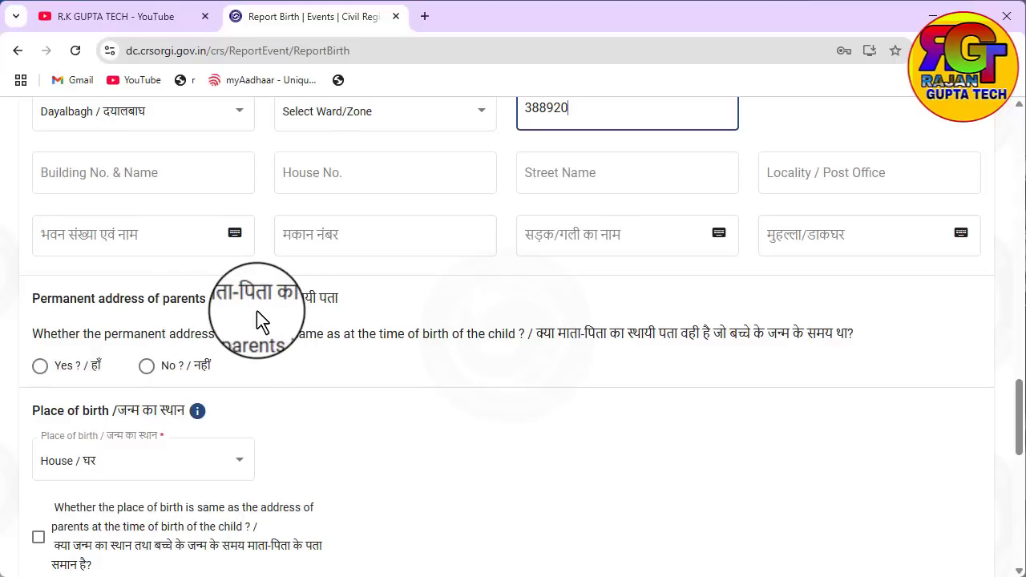
{"action": "left_click", "coordinate": [40, 366]}
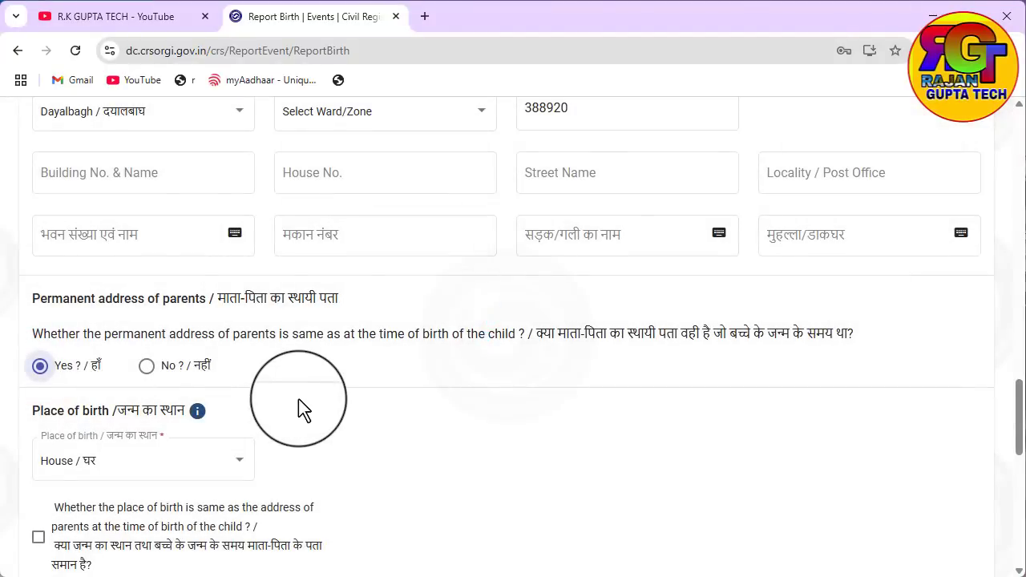
Step: Keep House as the place of birth and mark it as the same as the parents' address at the time of birth
{"action": "scroll", "coordinate": [298, 398], "scroll_direction": "down", "scroll_amount": 2}
{"action": "scroll", "coordinate": [299, 393], "scroll_direction": "down", "scroll_amount": 1}
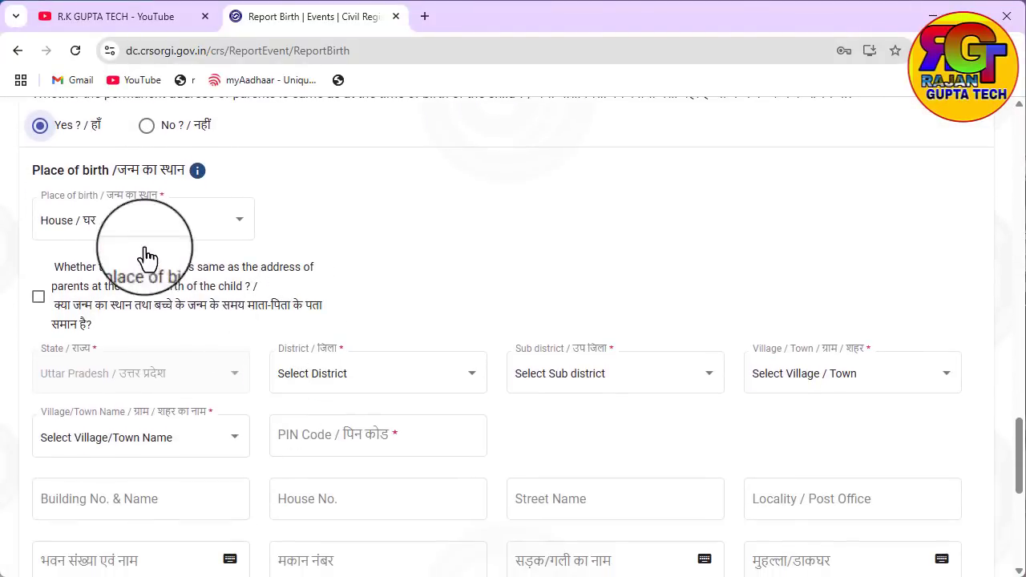
{"action": "left_click", "coordinate": [85, 226]}
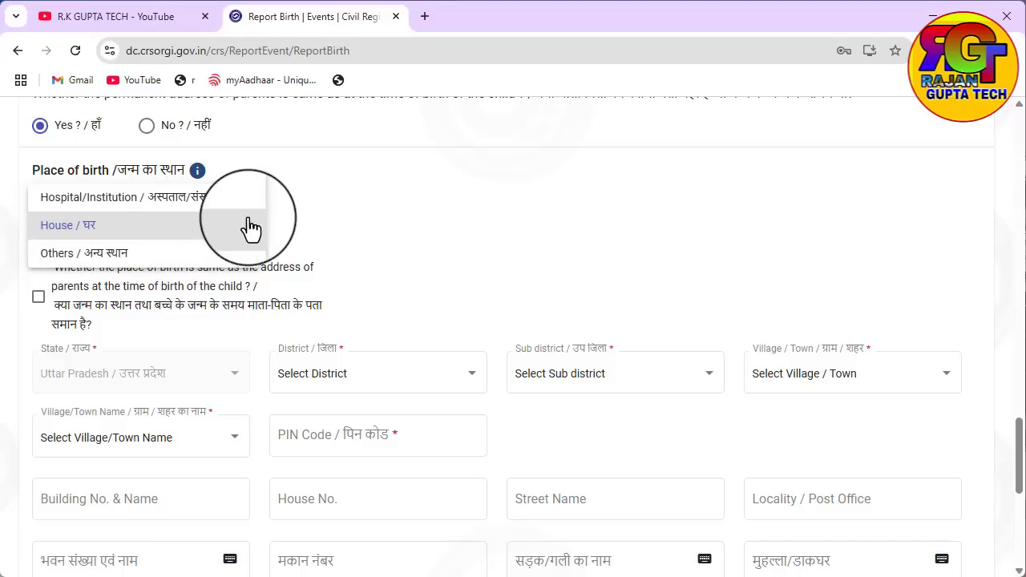
{"action": "left_click", "coordinate": [206, 224]}
{"action": "scroll", "coordinate": [217, 232], "scroll_direction": "down", "scroll_amount": 1}
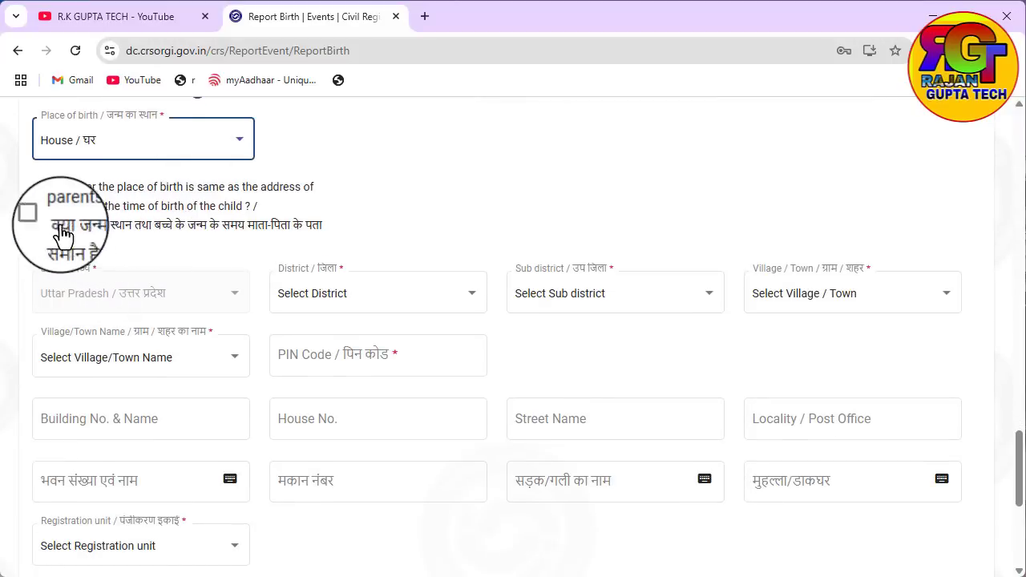
{"action": "left_click", "coordinate": [37, 216]}
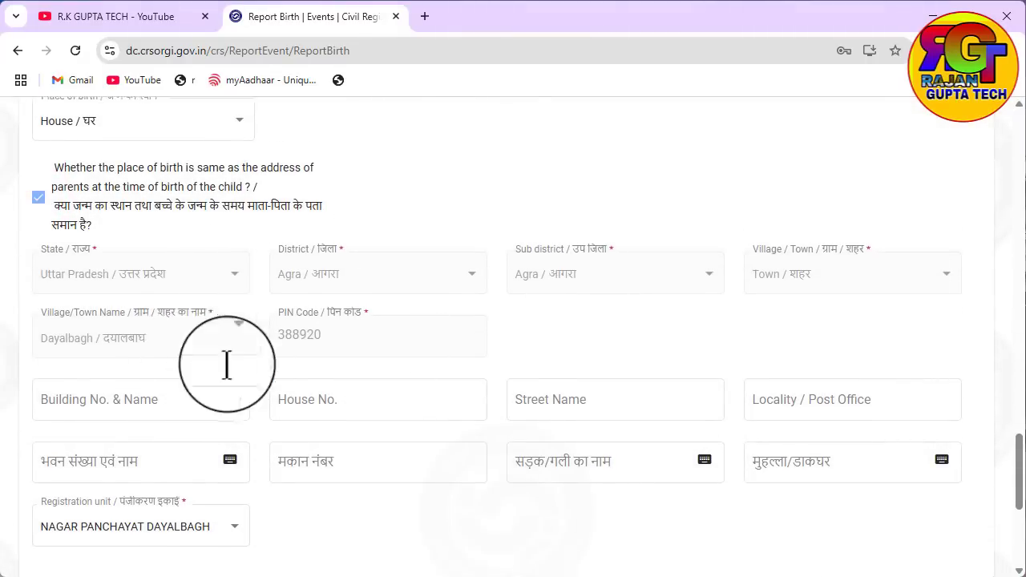
Step: Choose NAGAR PANCHAYAT DAYALBAGH as the registration unit and proceed to the Statistical Information section
{"action": "scroll", "coordinate": [566, 373], "scroll_direction": "down", "scroll_amount": 2}
{"action": "left_click", "coordinate": [177, 389]}
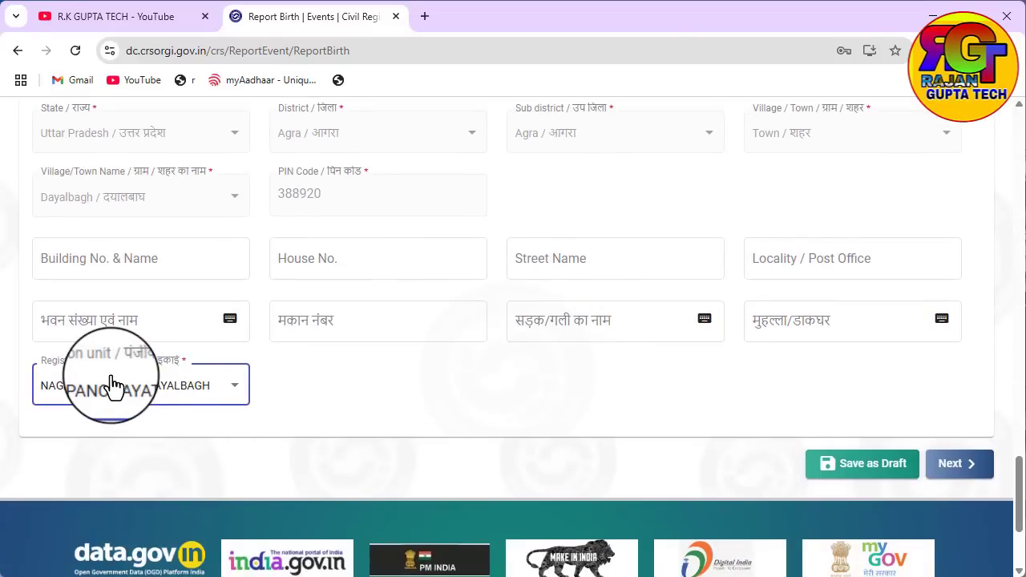
{"action": "left_click", "coordinate": [171, 392]}
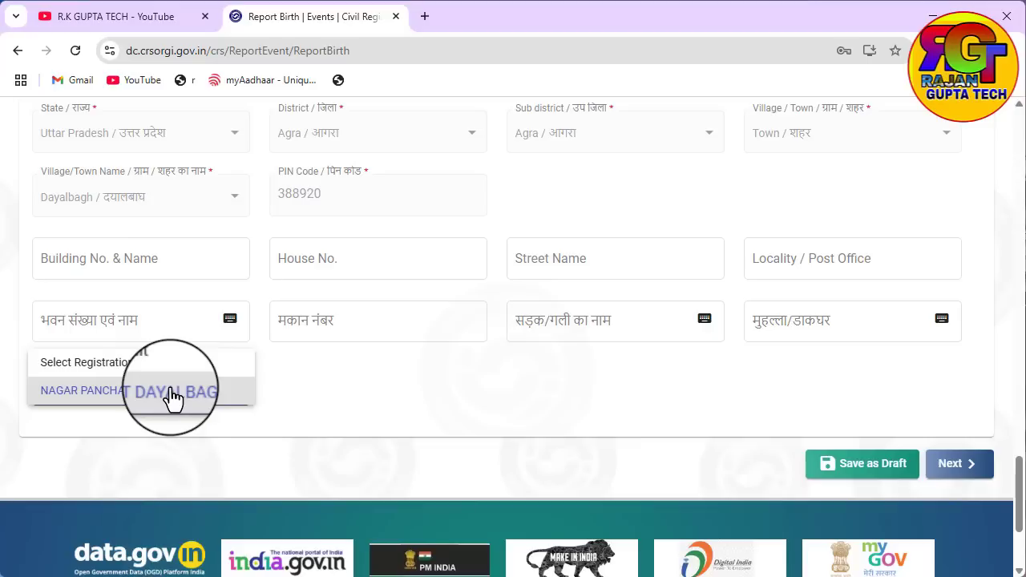
{"action": "left_click", "coordinate": [94, 395]}
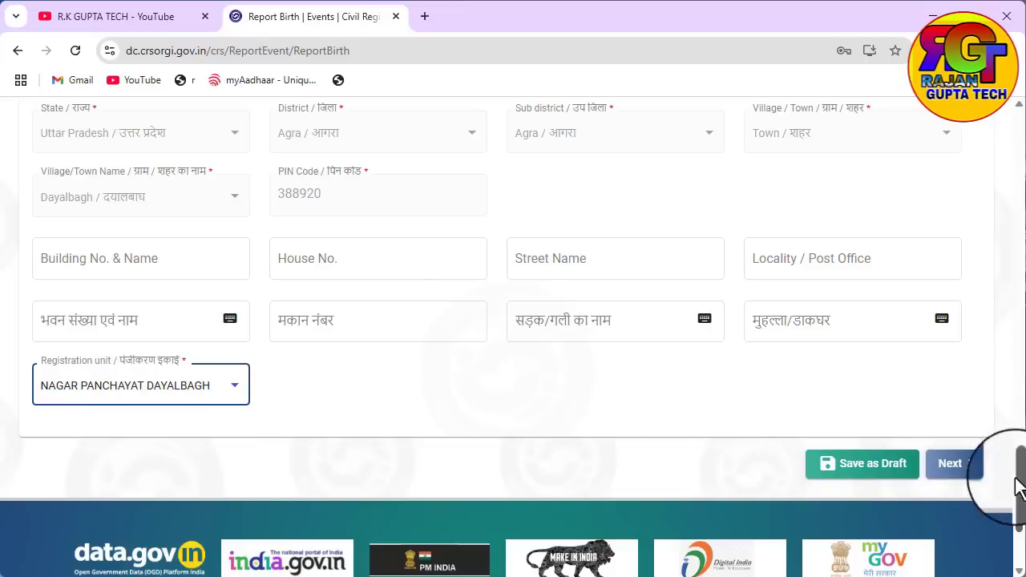
{"action": "left_click", "coordinate": [966, 469]}
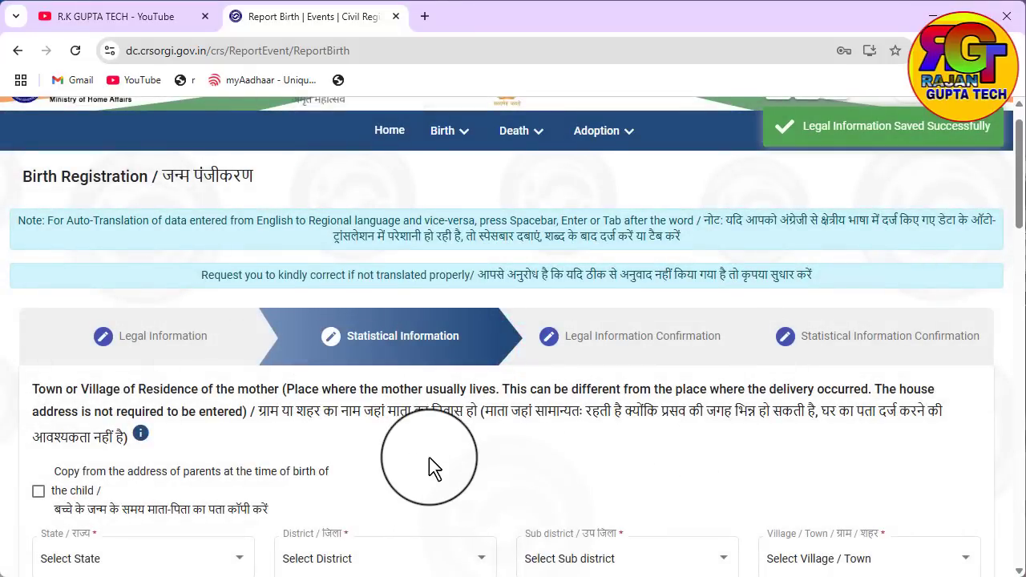
{"action": "scroll", "coordinate": [428, 469], "scroll_direction": "down", "scroll_amount": 2}
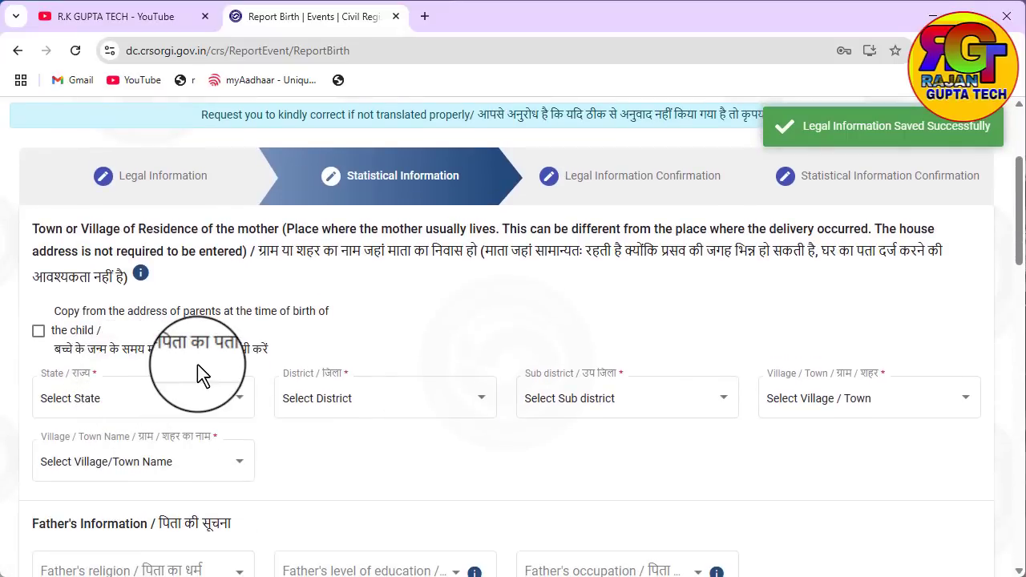
Step: Copy the mother's residence from the parents' address at the time of birth and set the father's religion to Hindu
{"action": "left_click", "coordinate": [38, 330]}
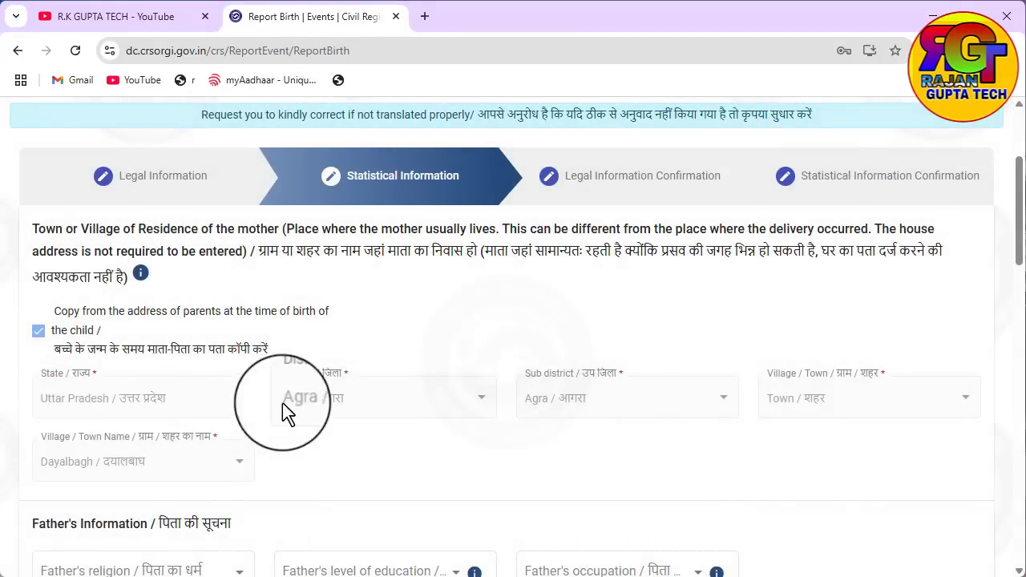
{"action": "scroll", "coordinate": [341, 417], "scroll_direction": "down", "scroll_amount": 4}
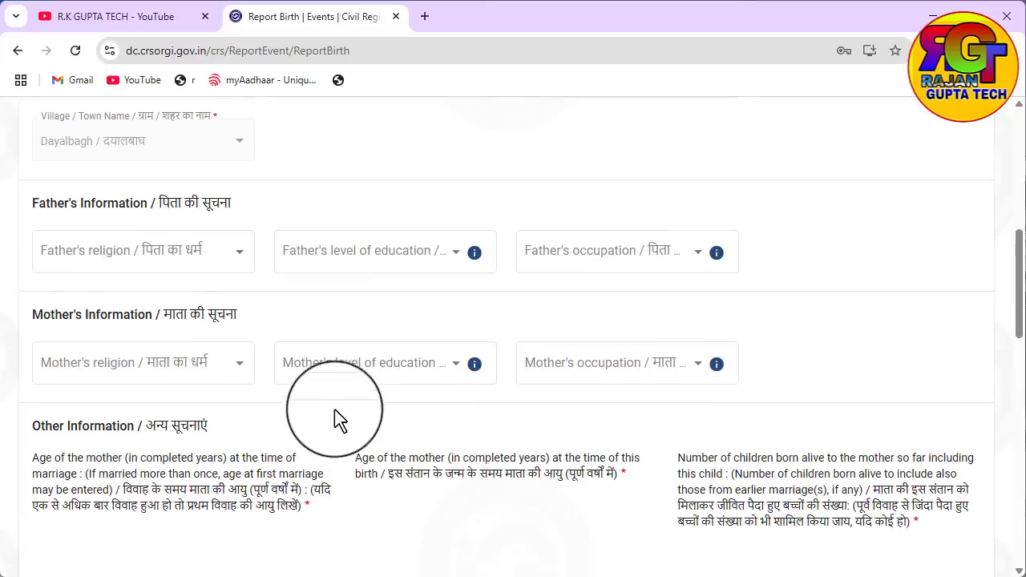
{"action": "left_click", "coordinate": [170, 261]}
{"action": "left_click", "coordinate": [104, 265]}
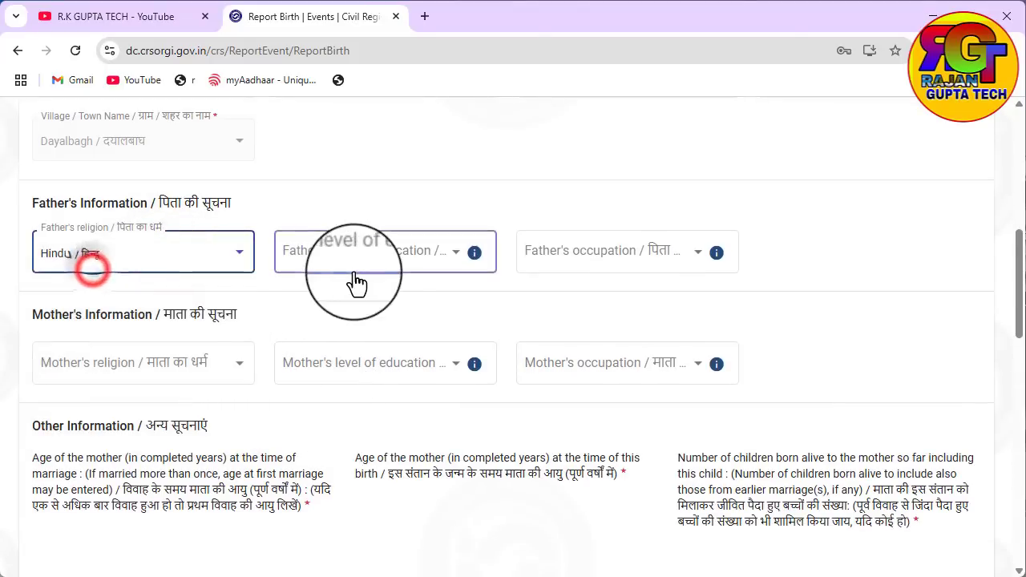
Step: Set the father's level of education to Bachelor/Undergraduate and his occupation to Employer
{"action": "left_click", "coordinate": [375, 258]}
{"action": "scroll", "coordinate": [377, 337], "scroll_direction": "down", "scroll_amount": 3}
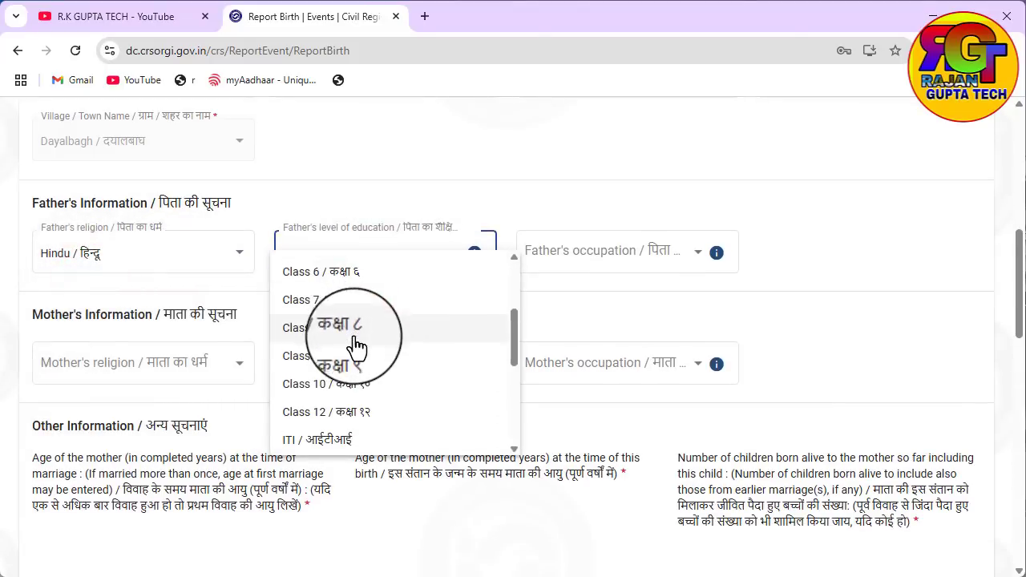
{"action": "left_click", "coordinate": [341, 417]}
{"action": "left_click", "coordinate": [577, 260]}
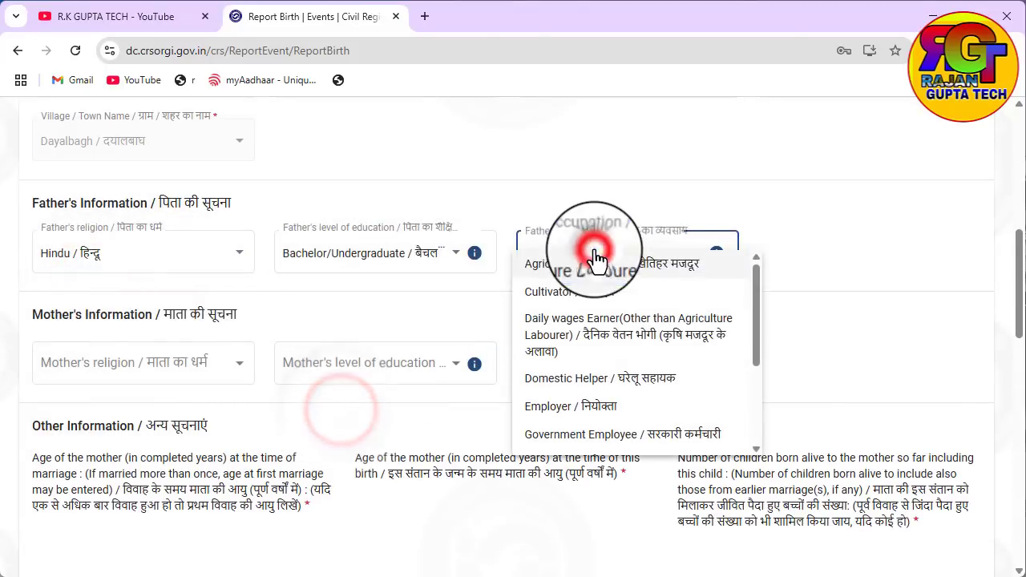
{"action": "scroll", "coordinate": [601, 385], "scroll_direction": "down", "scroll_amount": 2}
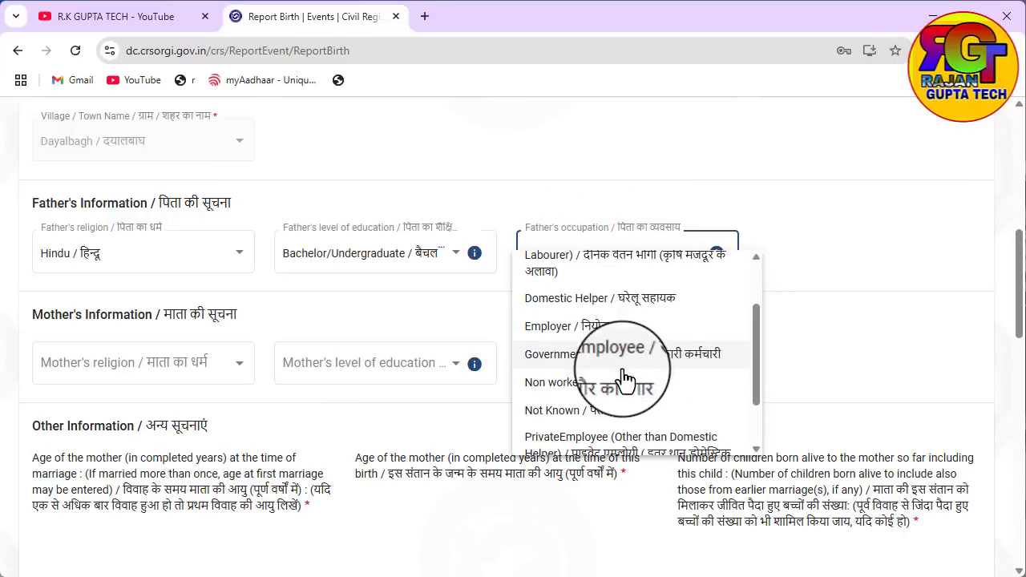
{"action": "scroll", "coordinate": [621, 401], "scroll_direction": "down", "scroll_amount": 2}
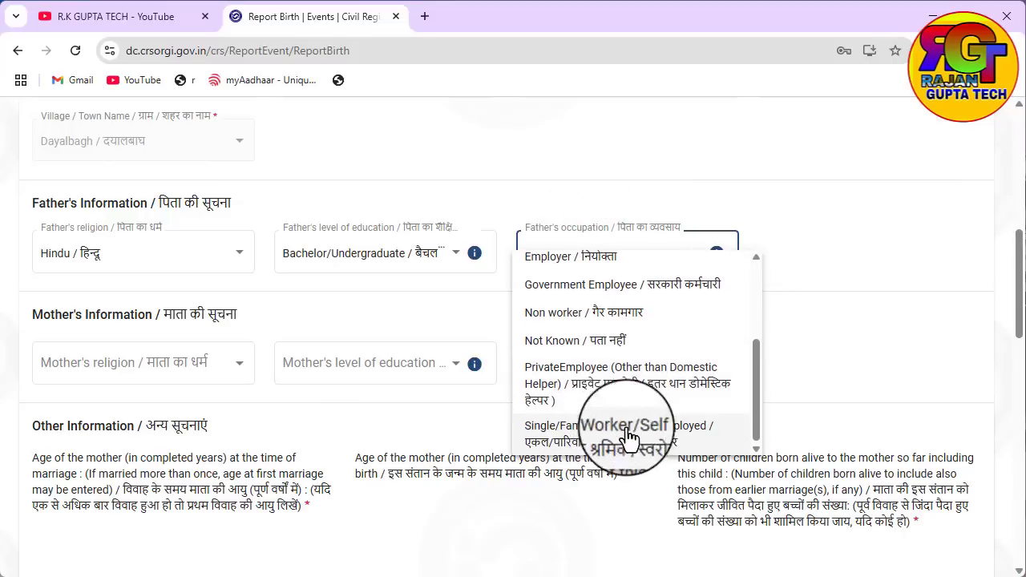
{"action": "scroll", "coordinate": [609, 369], "scroll_direction": "up", "scroll_amount": 2}
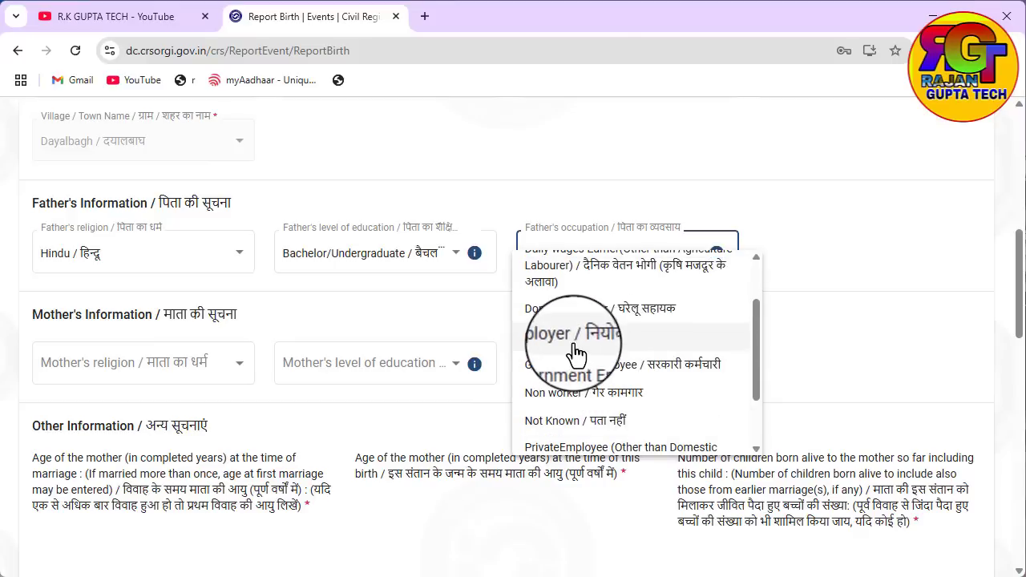
{"action": "left_click", "coordinate": [581, 337]}
Step: Set the mother's religion to Hindu, her level of education to Class 8 and her occupation to Domestic Helper
{"action": "left_click", "coordinate": [167, 350]}
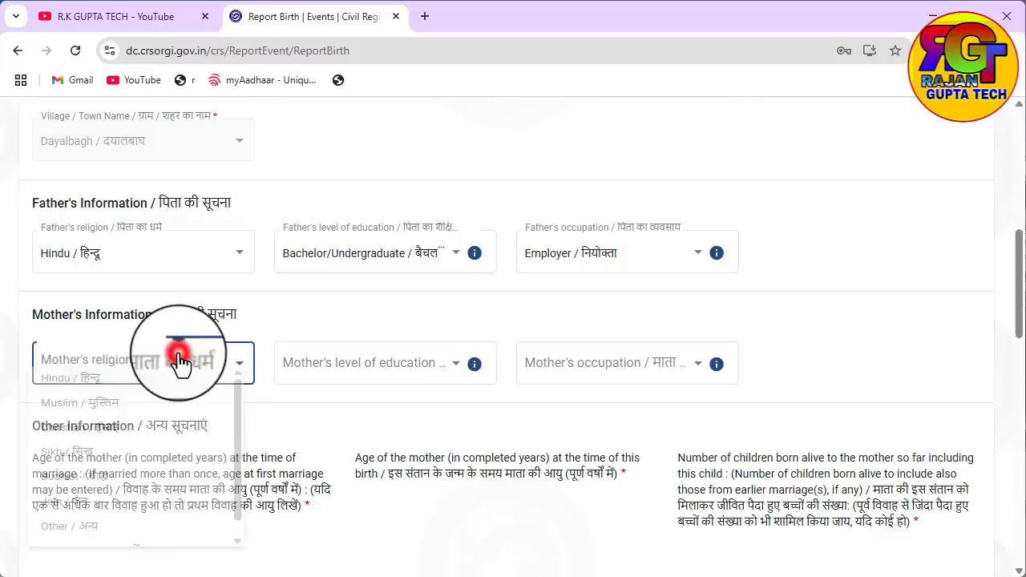
{"action": "left_click", "coordinate": [86, 372]}
{"action": "left_click", "coordinate": [364, 372]}
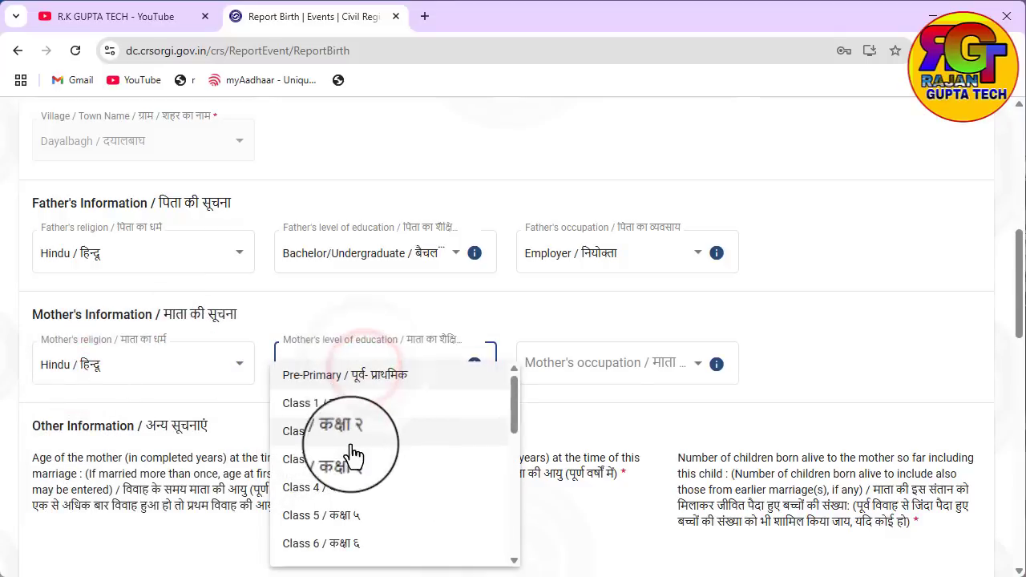
{"action": "scroll", "coordinate": [373, 513], "scroll_direction": "down", "scroll_amount": 3}
{"action": "left_click", "coordinate": [349, 521]}
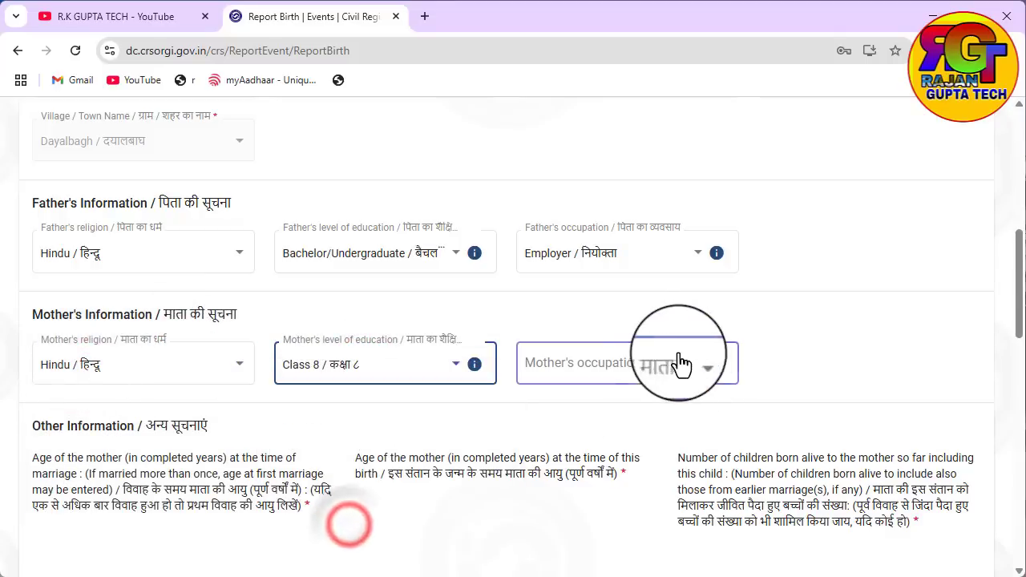
{"action": "left_click", "coordinate": [663, 346]}
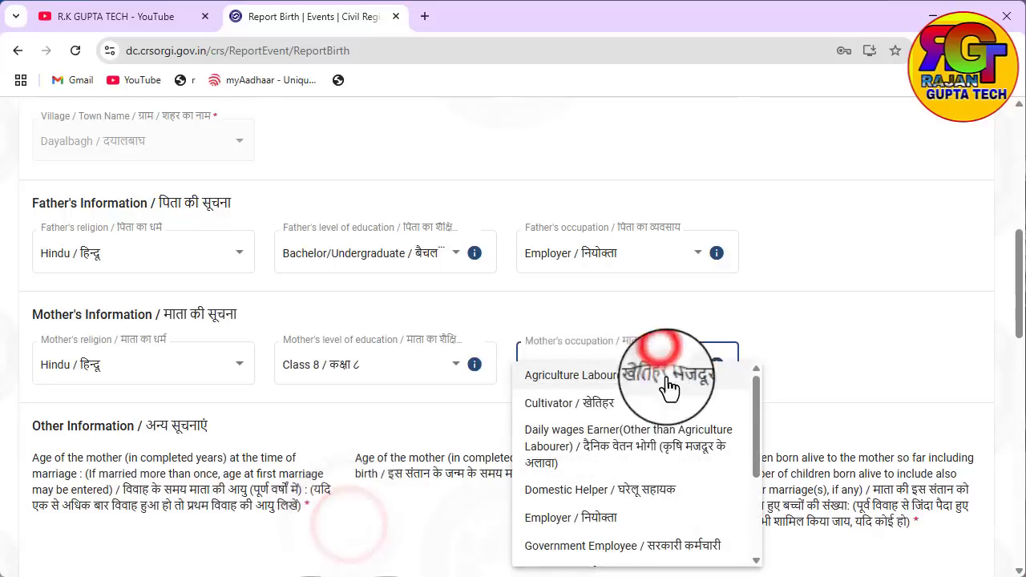
{"action": "left_click", "coordinate": [621, 501]}
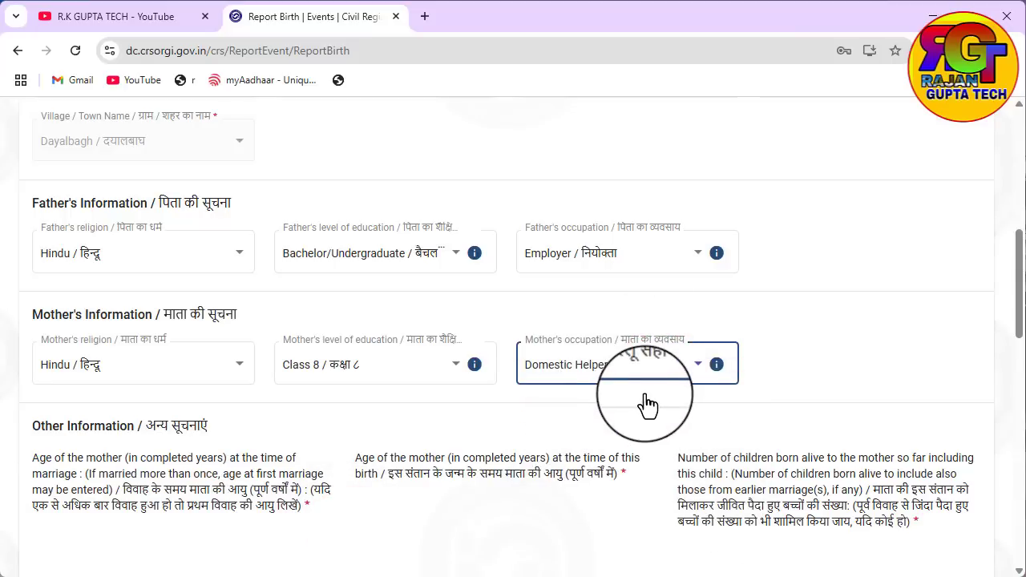
Step: Enter the mother's age as 22 at marriage and 24 at this birth, with 1 child born alive so far
{"action": "scroll", "coordinate": [639, 404], "scroll_direction": "down", "scroll_amount": 4}
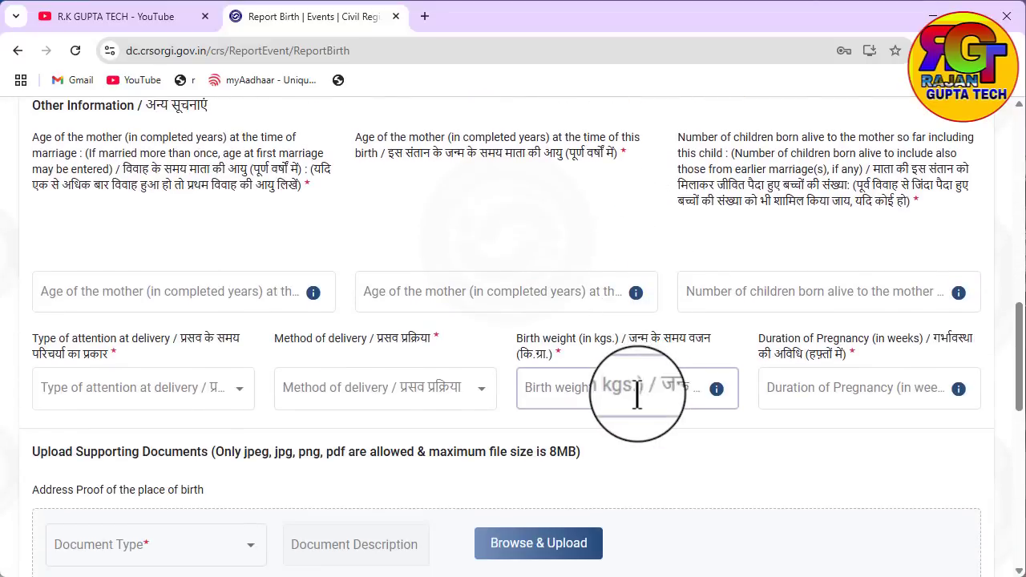
{"action": "scroll", "coordinate": [639, 380], "scroll_direction": "up", "scroll_amount": 1}
{"action": "scroll", "coordinate": [281, 241], "scroll_direction": "down", "scroll_amount": 1}
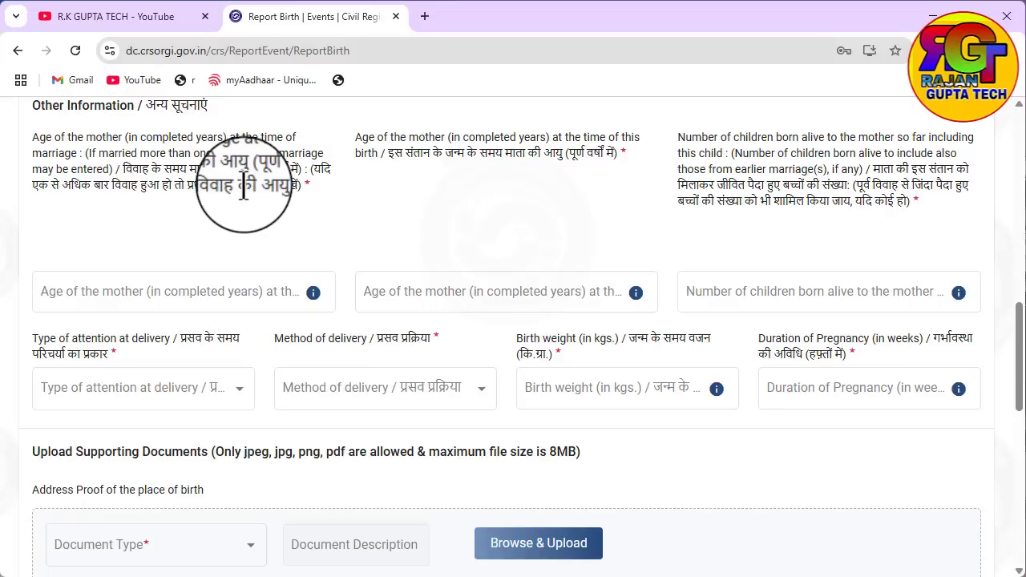
{"action": "left_click", "coordinate": [144, 284]}
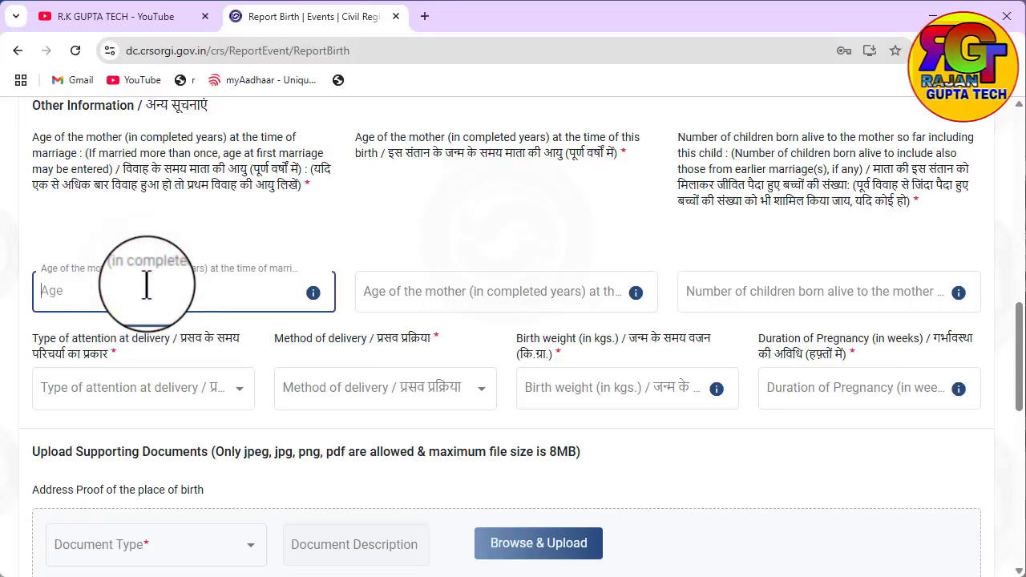
{"action": "left_click", "coordinate": [391, 291]}
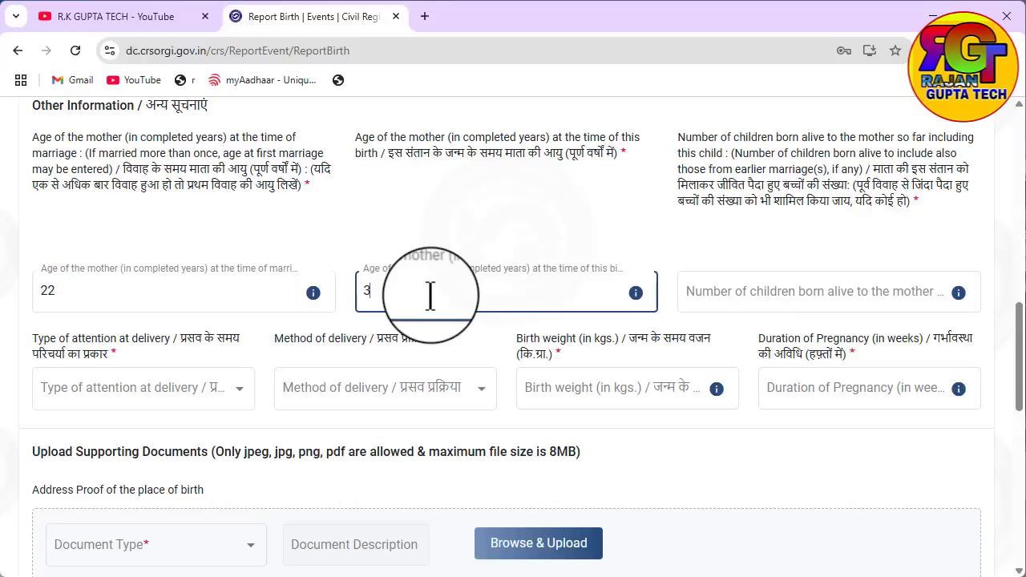
{"action": "left_click", "coordinate": [763, 294]}
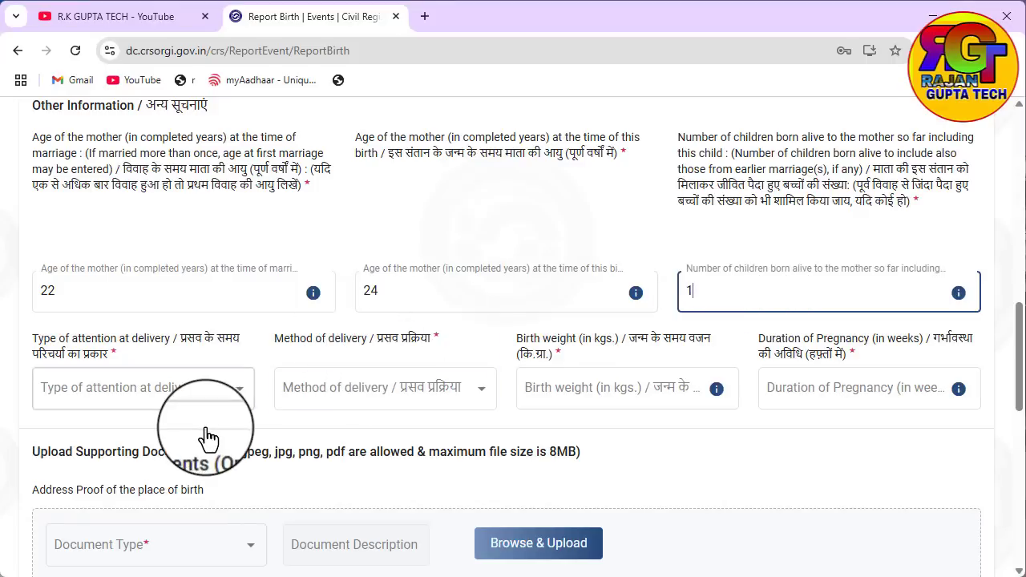
Step: Set the type of attention at delivery to Doctor, Nurse or Trained midwife and the method of delivery to Normal
{"action": "left_click", "coordinate": [196, 402]}
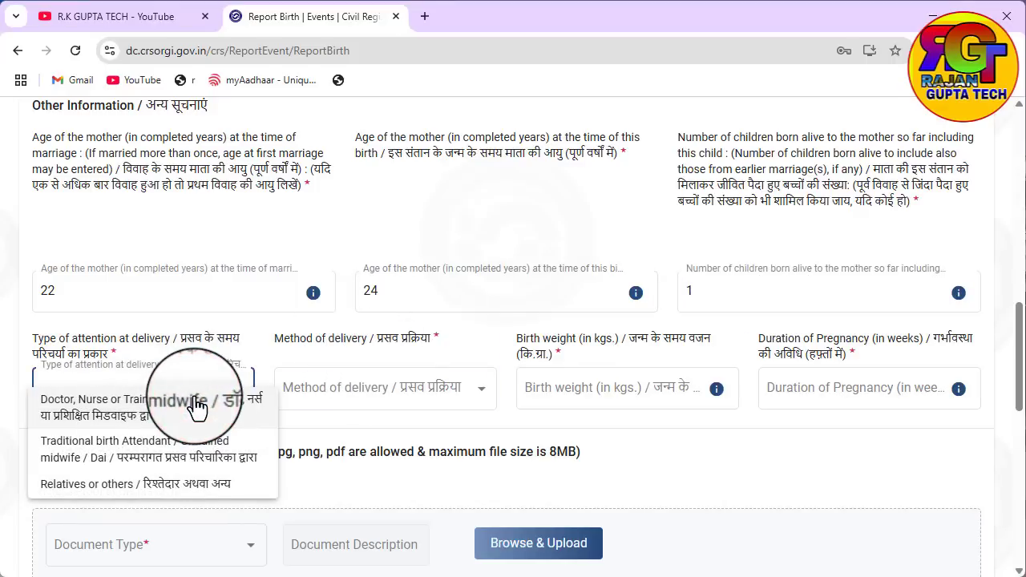
{"action": "left_click", "coordinate": [120, 421]}
{"action": "left_click", "coordinate": [380, 390]}
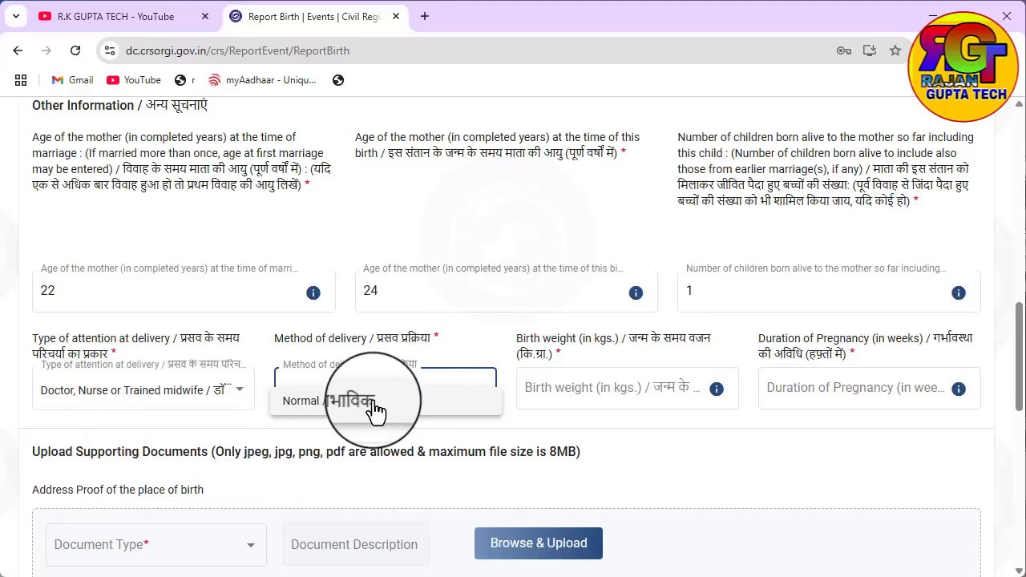
{"action": "left_click", "coordinate": [377, 403]}
Step: Enter a birth weight of 2.5 kg and a pregnancy duration of 39 weeks
{"action": "left_click", "coordinate": [598, 384]}
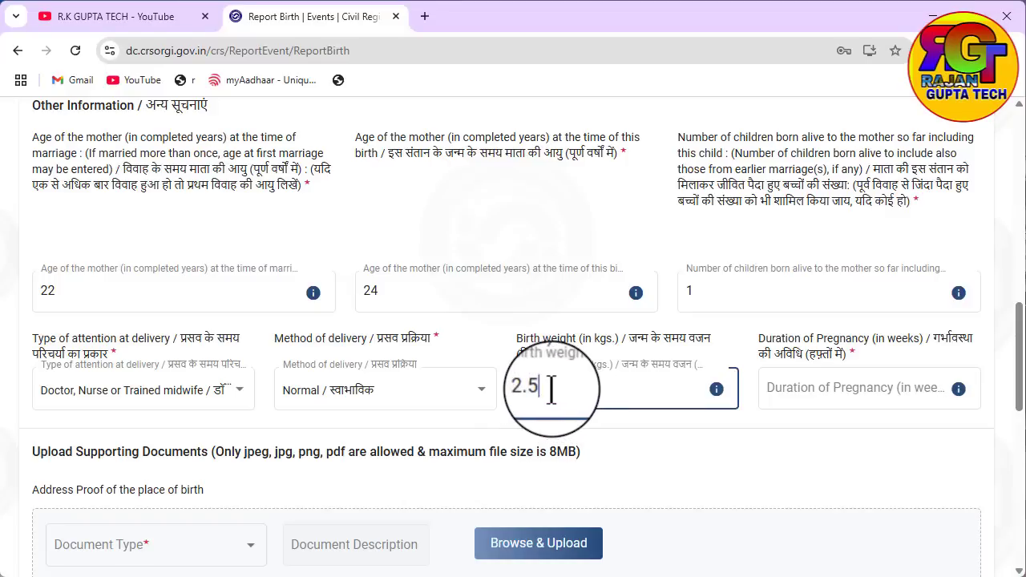
{"action": "left_click", "coordinate": [843, 388]}
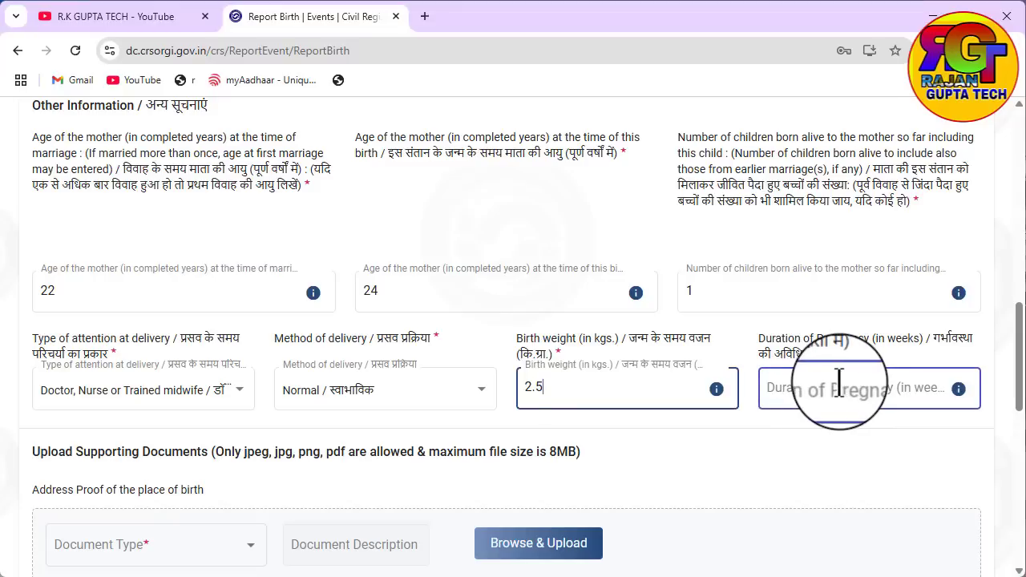
{"action": "left_click", "coordinate": [834, 383]}
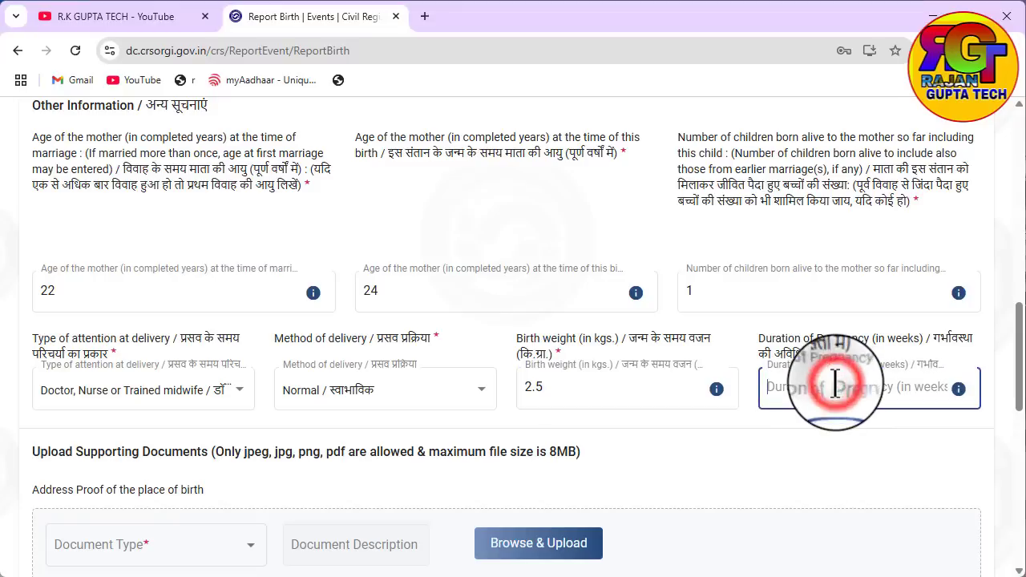
{"action": "type", "text": "39"}
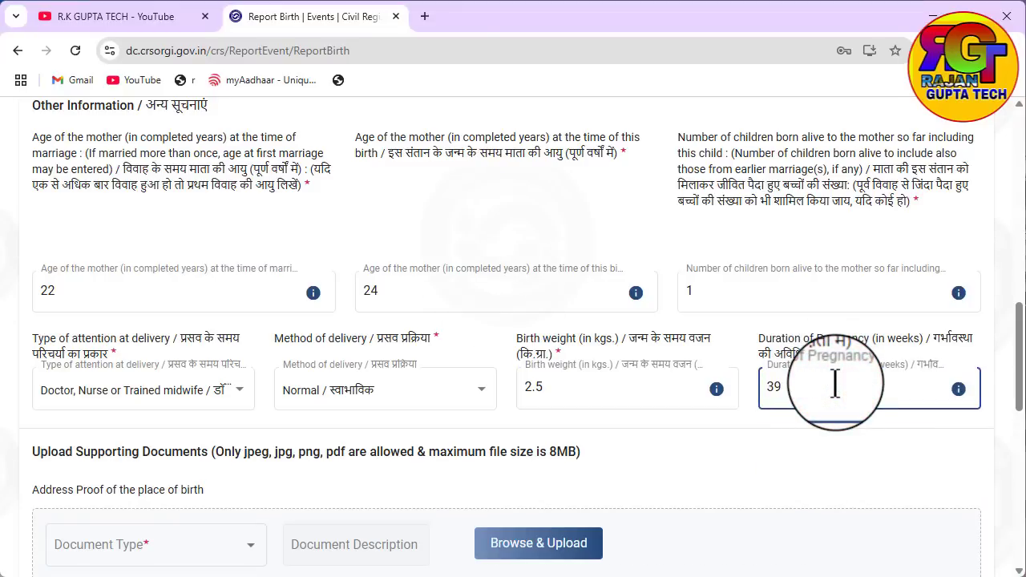
Step: Choose Voter ID as the document type for the address proof of the place of birth
{"action": "scroll", "coordinate": [815, 445], "scroll_direction": "down", "scroll_amount": 1}
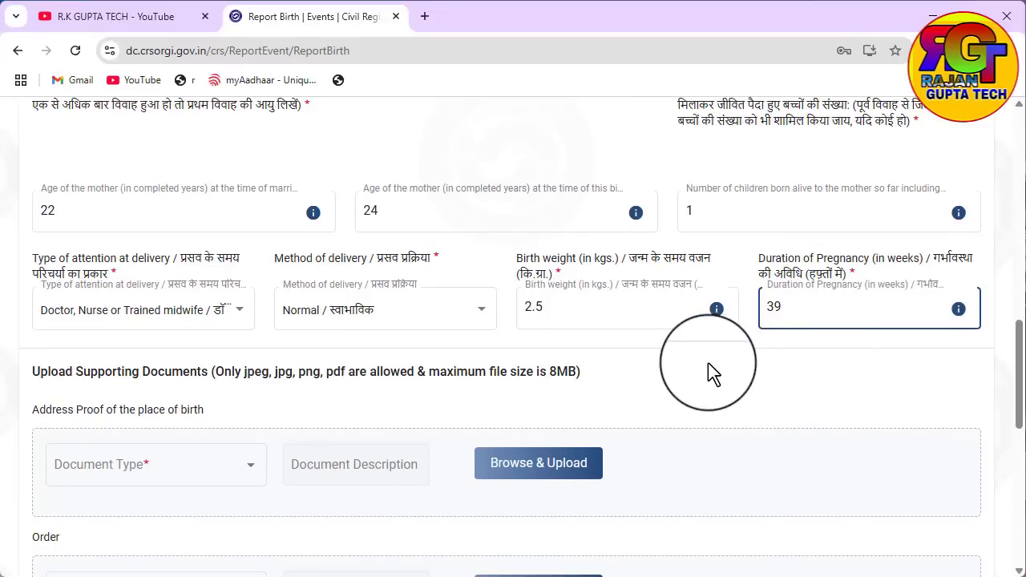
{"action": "scroll", "coordinate": [708, 364], "scroll_direction": "down", "scroll_amount": 3}
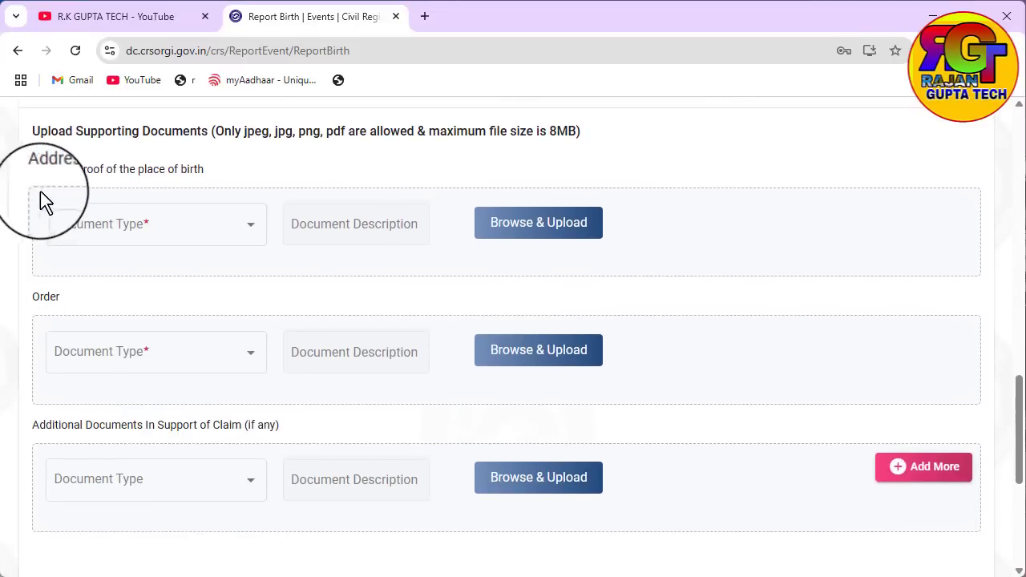
{"action": "scroll", "coordinate": [166, 185], "scroll_direction": "up", "scroll_amount": 1}
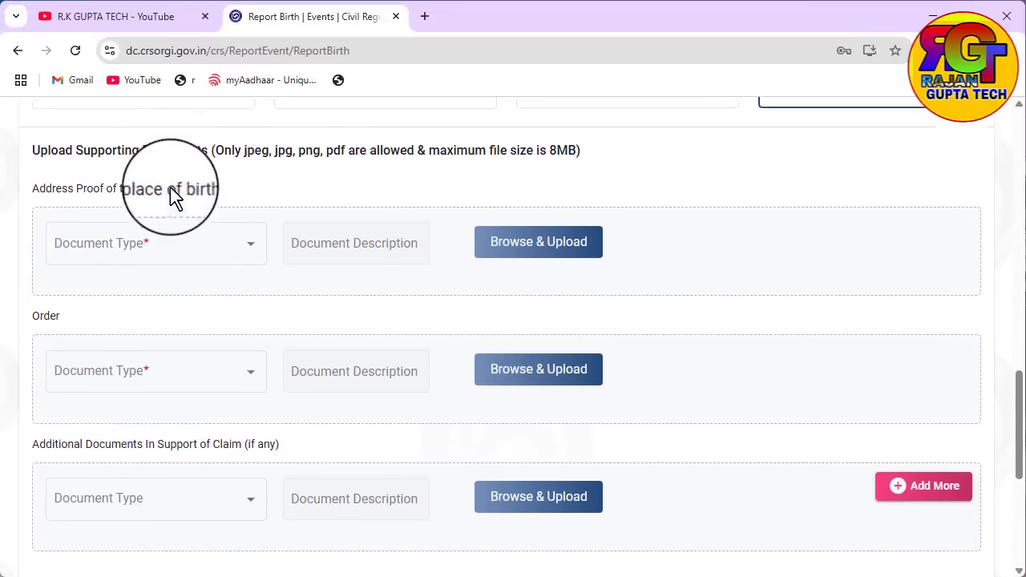
{"action": "left_click", "coordinate": [243, 310]}
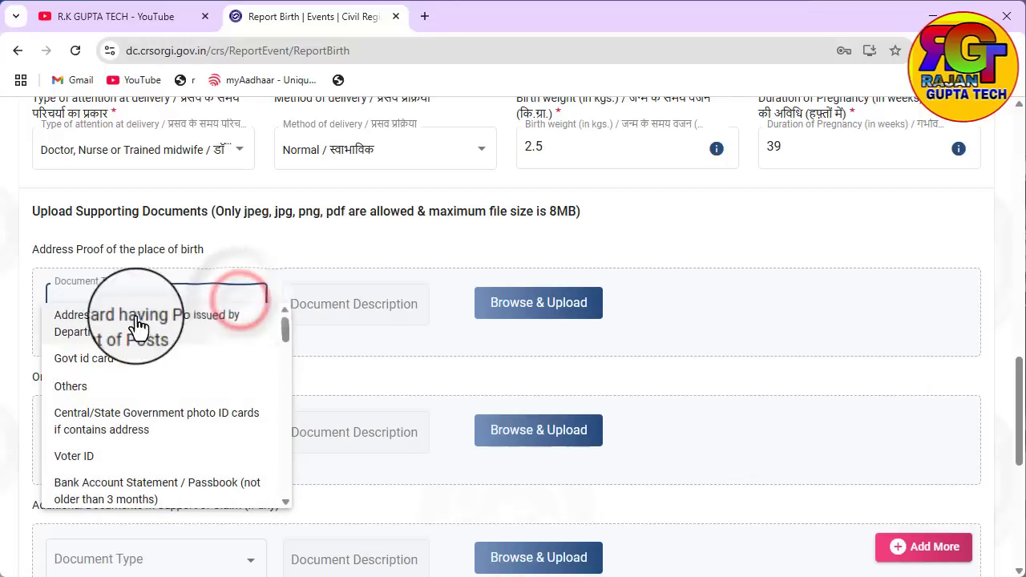
{"action": "left_click", "coordinate": [95, 462]}
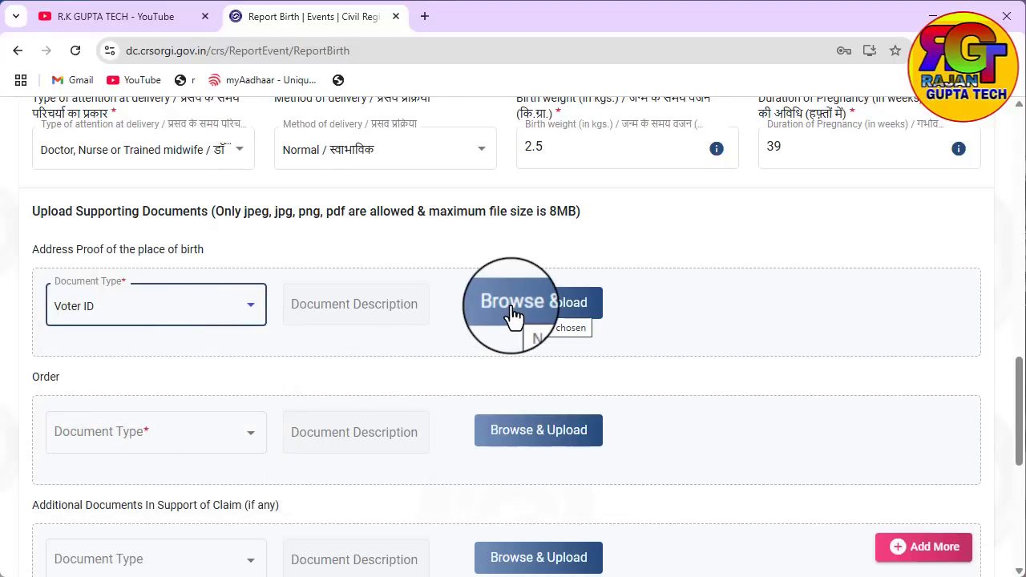
Step: Set the Order document type to District/Sub-Divisional/Executive Magistrate Order and proceed to Legal Information Confirmation
{"action": "scroll", "coordinate": [321, 349], "scroll_direction": "down", "scroll_amount": 1}
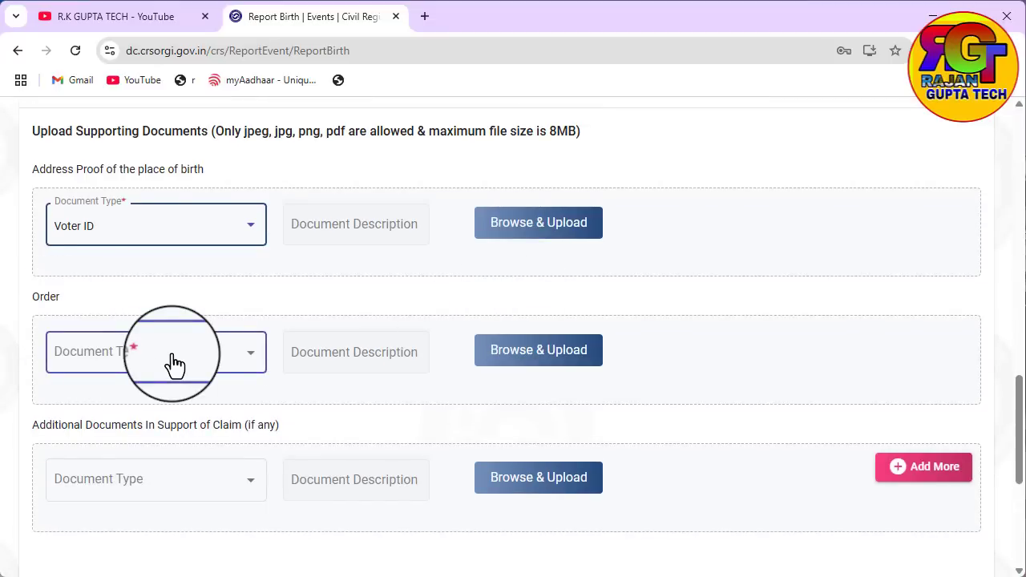
{"action": "left_click", "coordinate": [175, 365]}
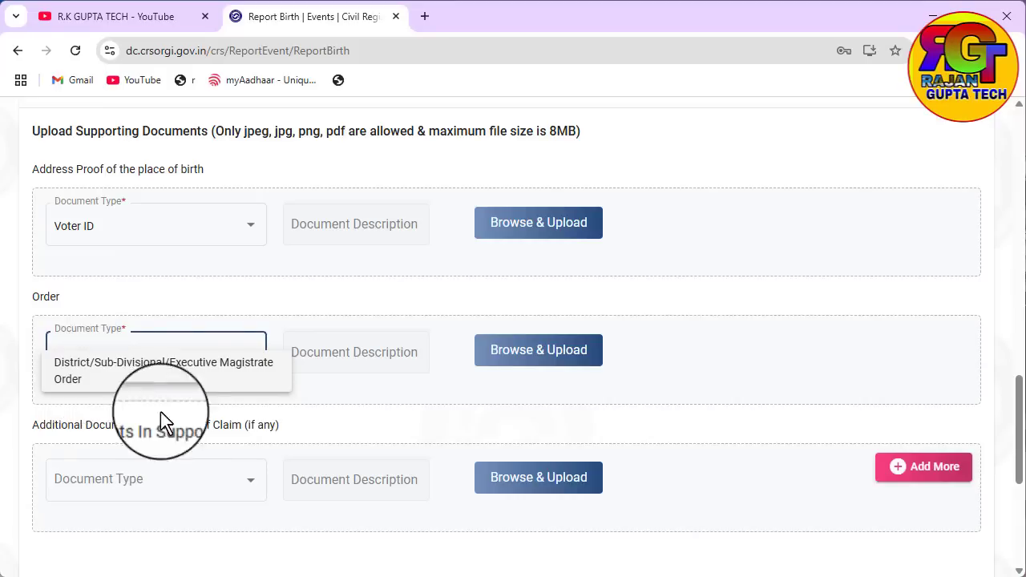
{"action": "left_click", "coordinate": [250, 367]}
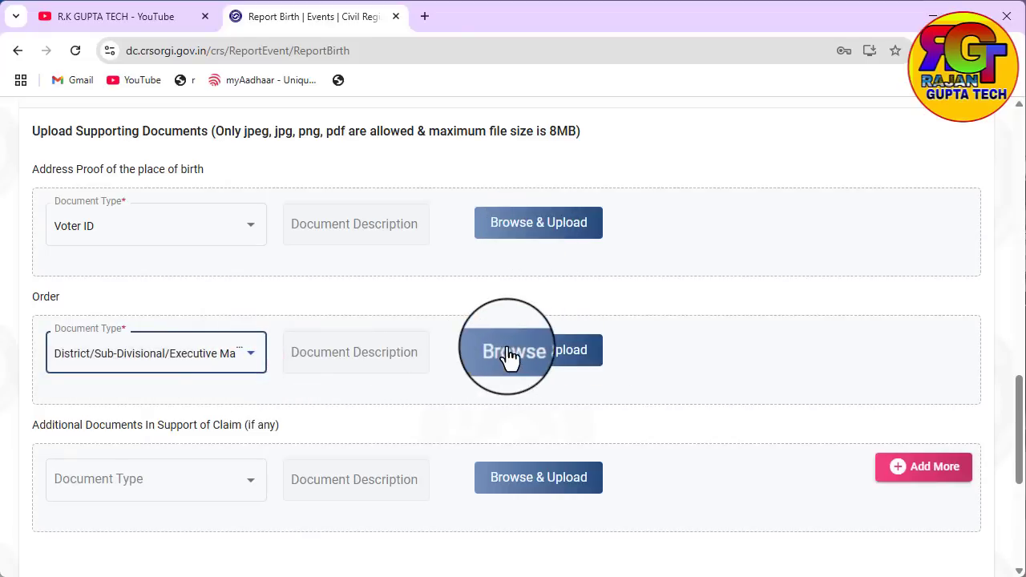
{"action": "scroll", "coordinate": [511, 355], "scroll_direction": "down", "scroll_amount": 2}
{"action": "scroll", "coordinate": [512, 355], "scroll_direction": "down", "scroll_amount": 3}
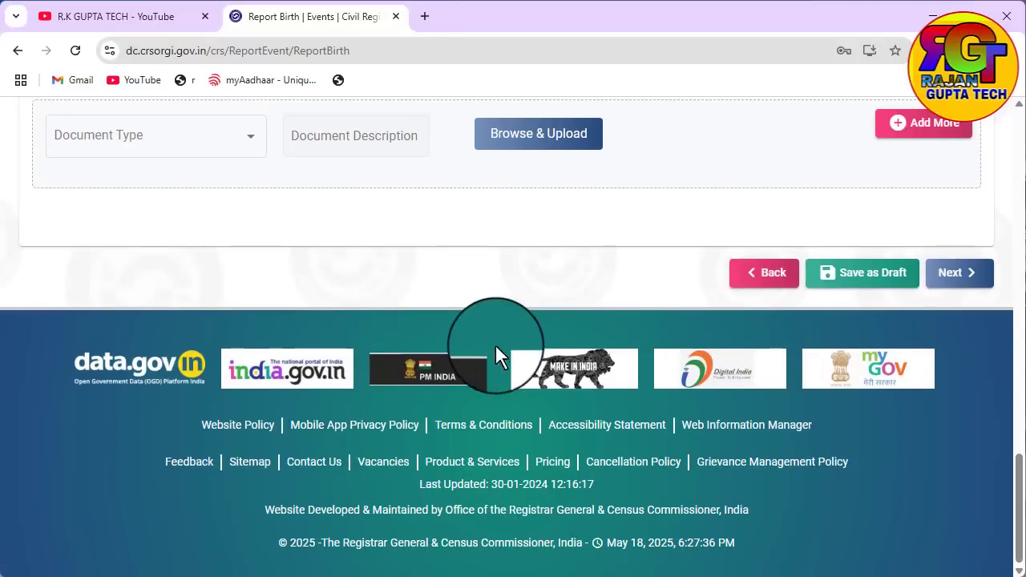
{"action": "left_click", "coordinate": [976, 282]}
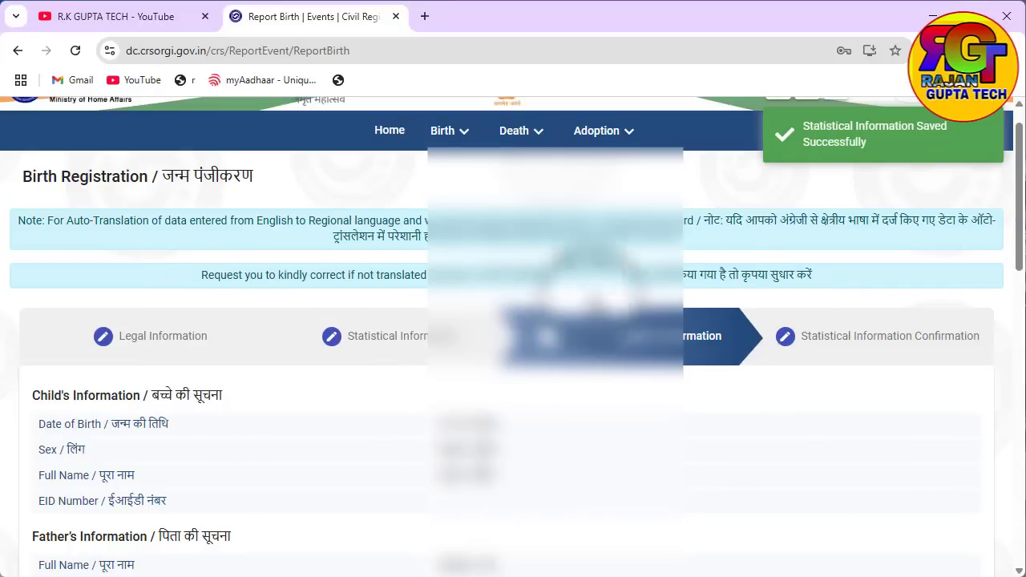
Step: Review the legal information summary for the child, parents, addresses and informant, and proceed to Statistical Information Confirmation
{"action": "scroll", "coordinate": [682, 316], "scroll_direction": "down", "scroll_amount": 6}
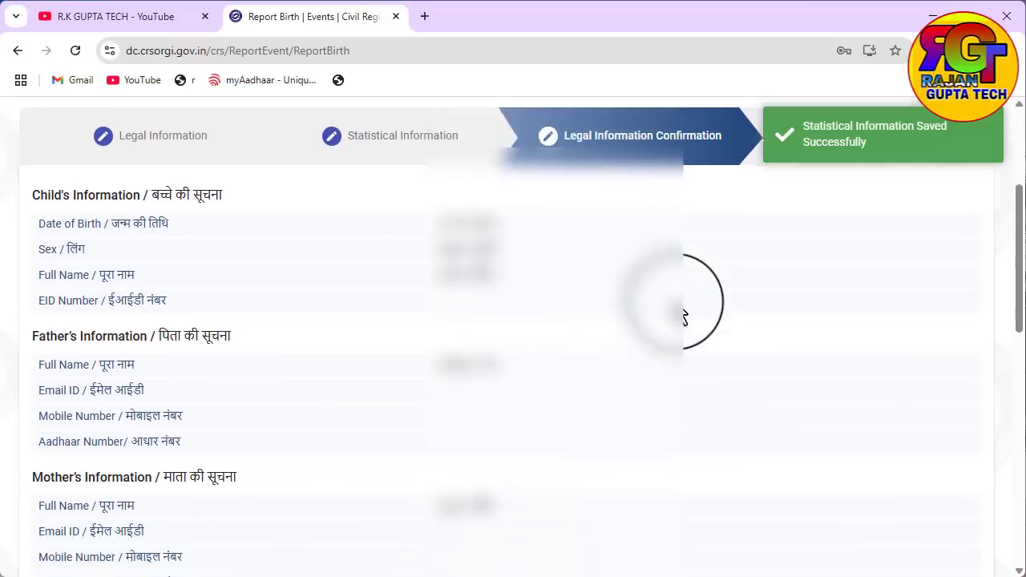
{"action": "scroll", "coordinate": [682, 316], "scroll_direction": "down", "scroll_amount": 2}
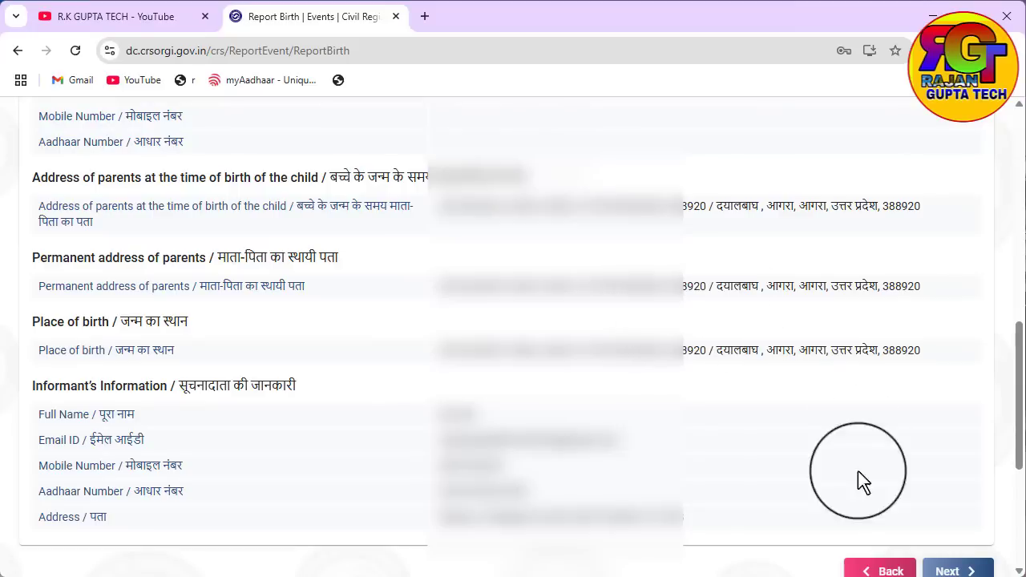
{"action": "left_click", "coordinate": [947, 570]}
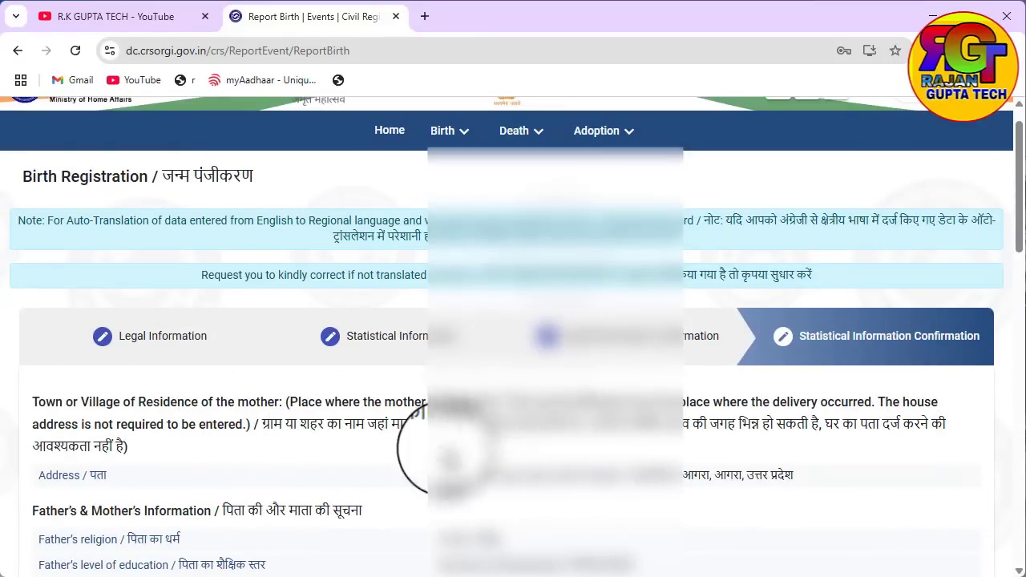
Step: Review the statistical details, uploaded documents and certificate option, and accept the declaration that the submitted information is true
{"action": "scroll", "coordinate": [643, 453], "scroll_direction": "down", "scroll_amount": 3}
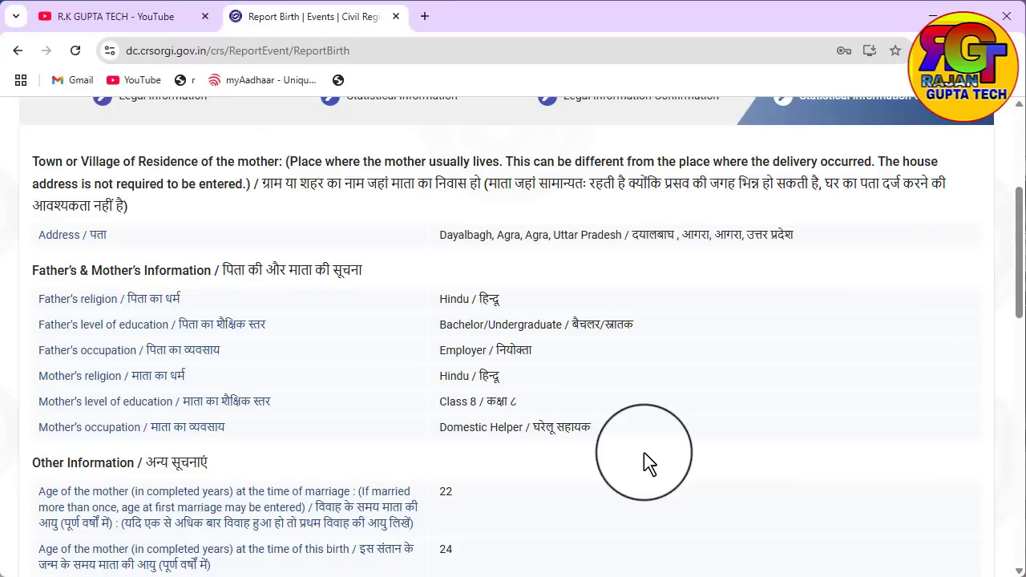
{"action": "scroll", "coordinate": [594, 399], "scroll_direction": "down", "scroll_amount": 5}
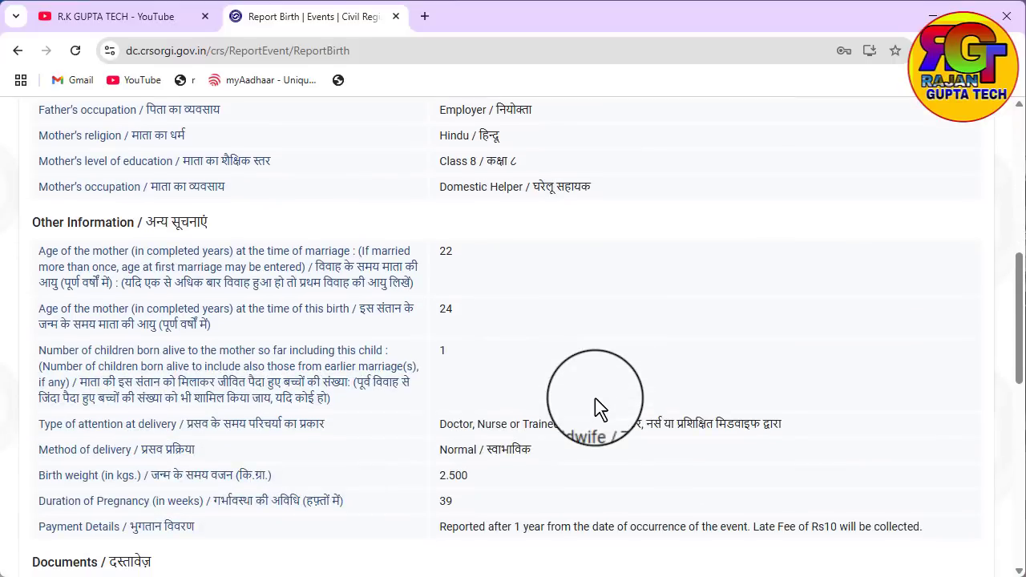
{"action": "scroll", "coordinate": [594, 397], "scroll_direction": "down", "scroll_amount": 2}
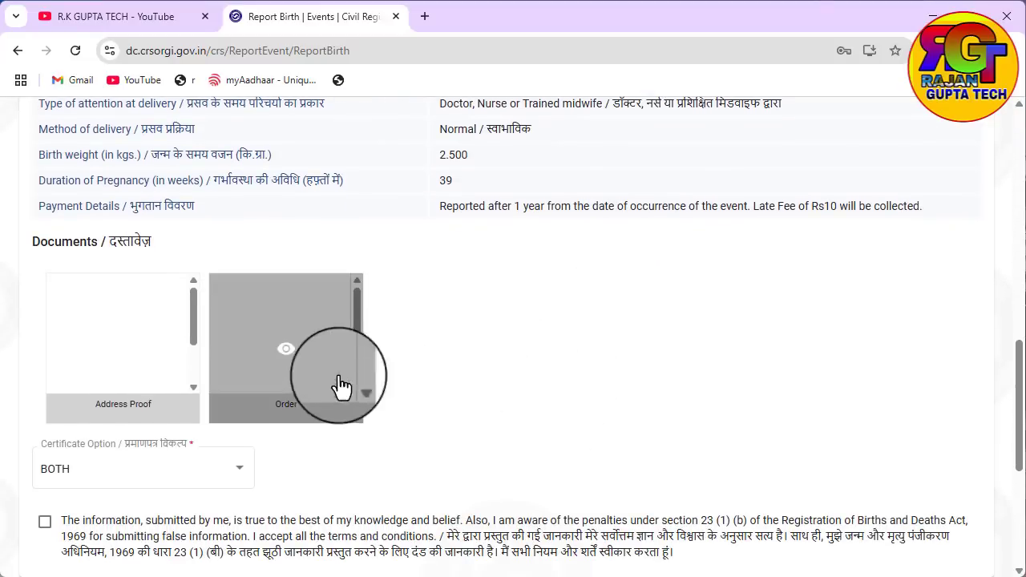
{"action": "mouse_move", "coordinate": [114, 379]}
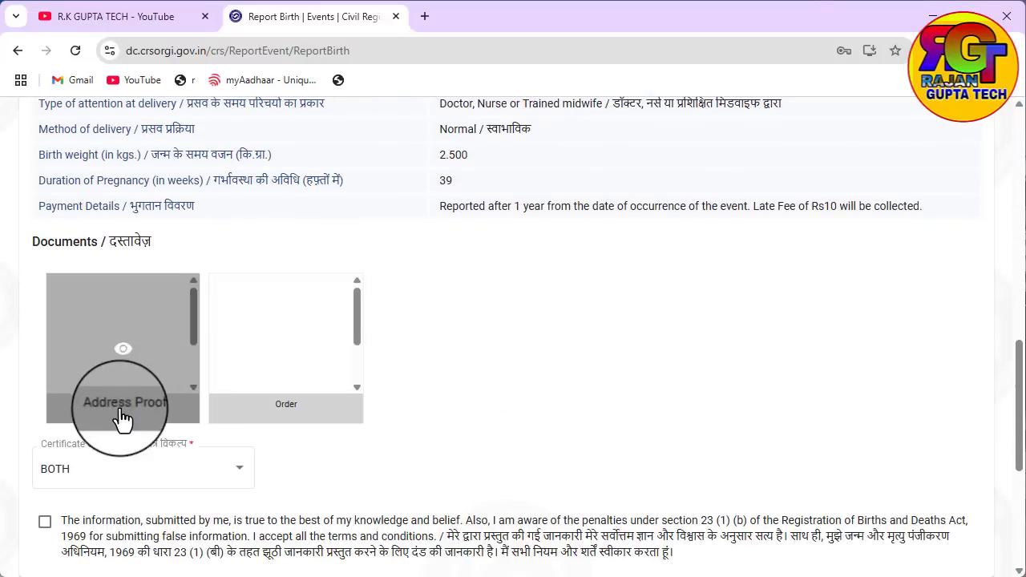
{"action": "mouse_move", "coordinate": [269, 422]}
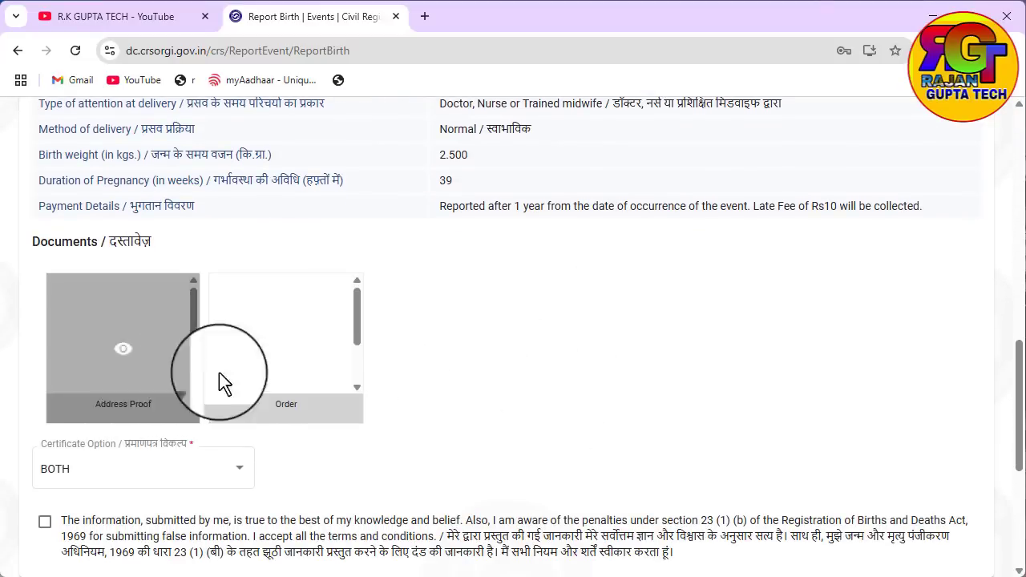
{"action": "scroll", "coordinate": [480, 412], "scroll_direction": "down", "scroll_amount": 2}
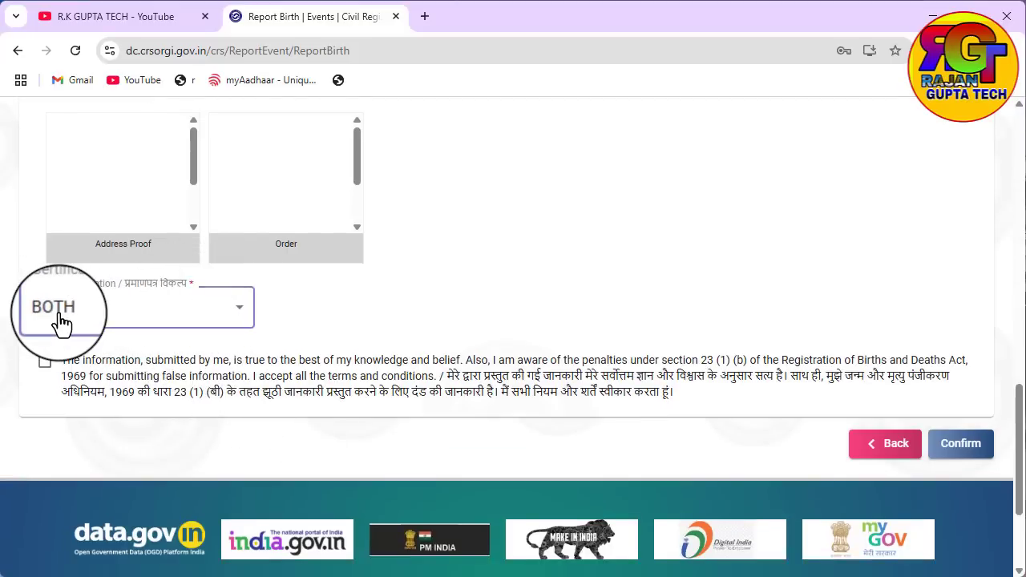
{"action": "left_click", "coordinate": [44, 362]}
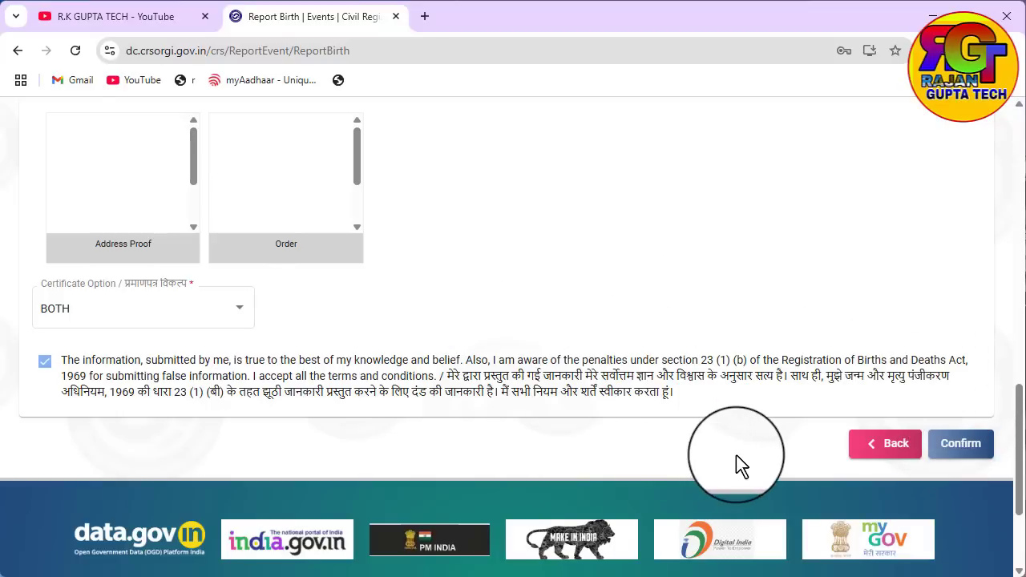
Step: Recheck the payment details and documents, then return to the home dashboard and list the Self Reported Applications for birth events
{"action": "scroll", "coordinate": [735, 455], "scroll_direction": "up", "scroll_amount": 2}
{"action": "scroll", "coordinate": [745, 433], "scroll_direction": "down", "scroll_amount": 1}
{"action": "scroll", "coordinate": [561, 291], "scroll_direction": "up", "scroll_amount": 1}
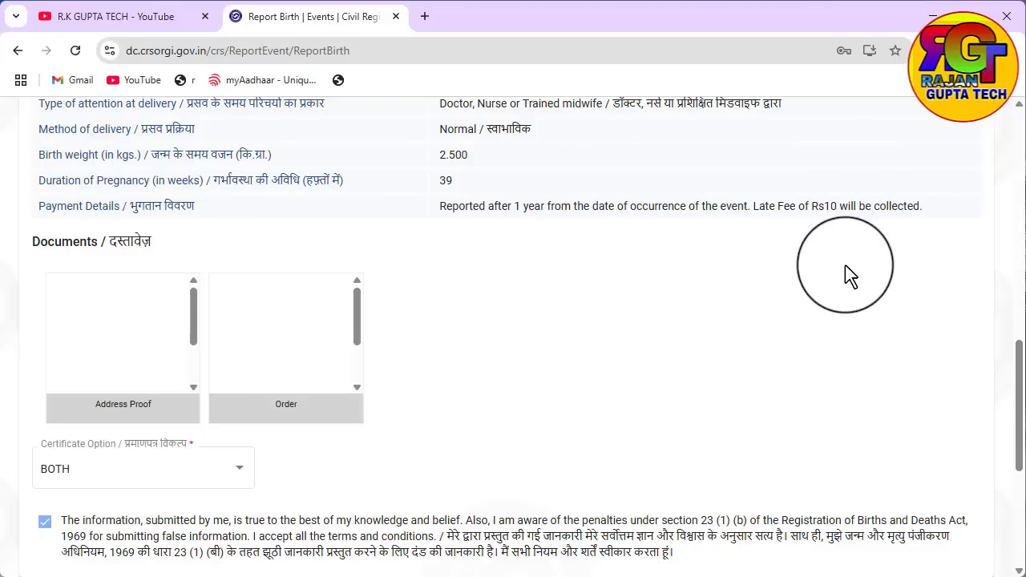
{"action": "scroll", "coordinate": [841, 312], "scroll_direction": "down", "scroll_amount": 4}
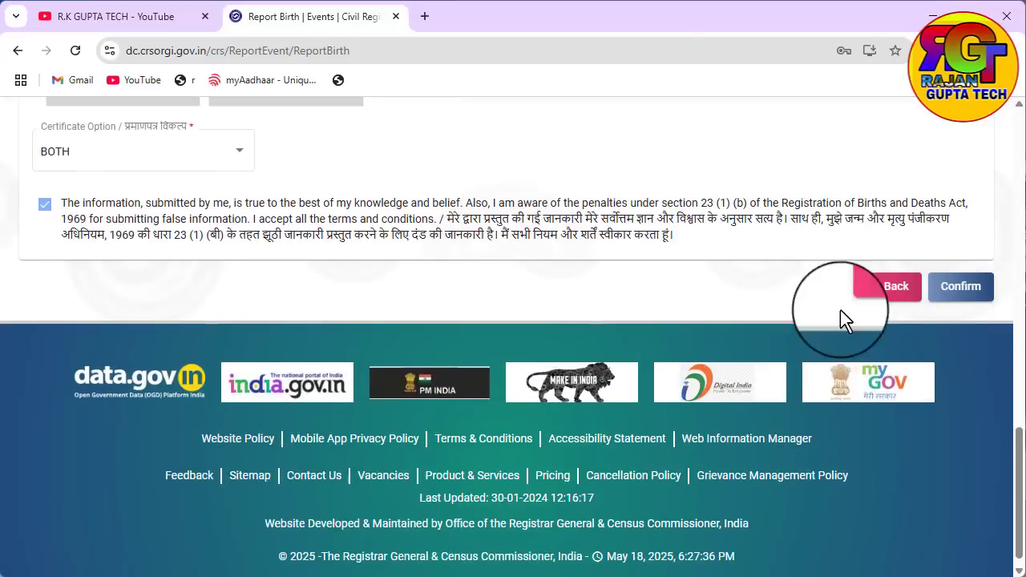
{"action": "scroll", "coordinate": [834, 309], "scroll_direction": "up", "scroll_amount": 5}
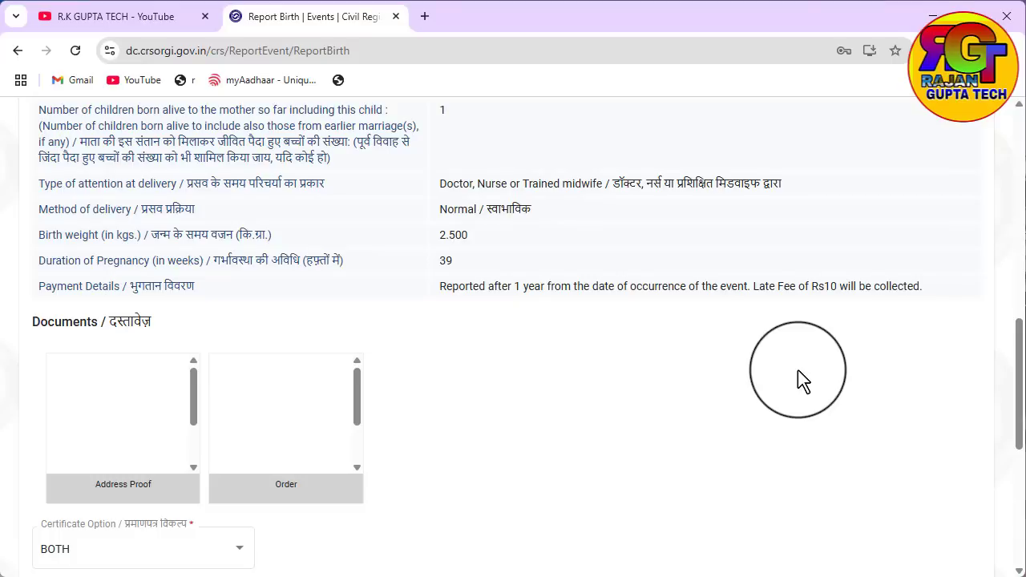
{"action": "scroll", "coordinate": [797, 369], "scroll_direction": "up", "scroll_amount": 15}
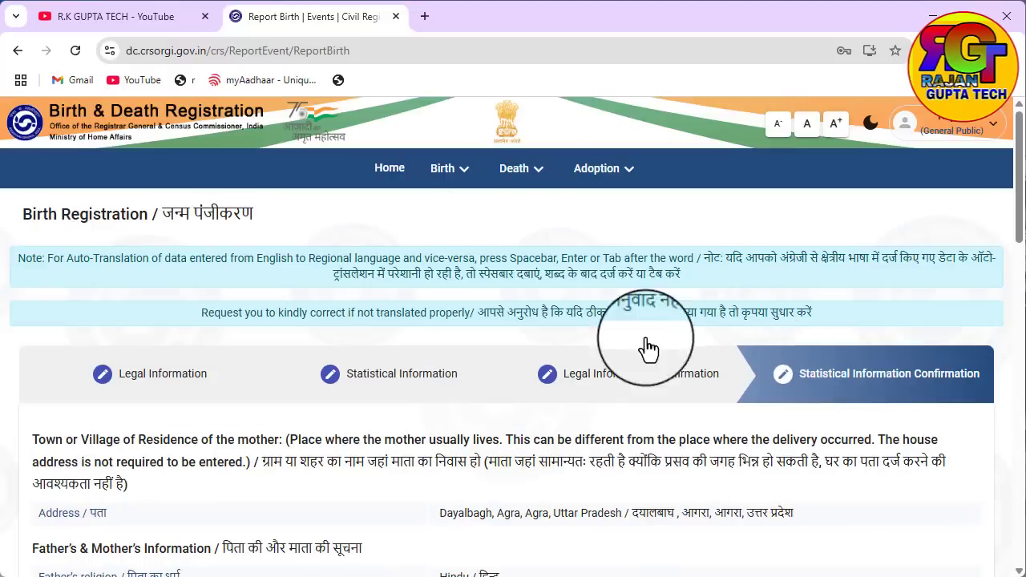
{"action": "left_click", "coordinate": [388, 170]}
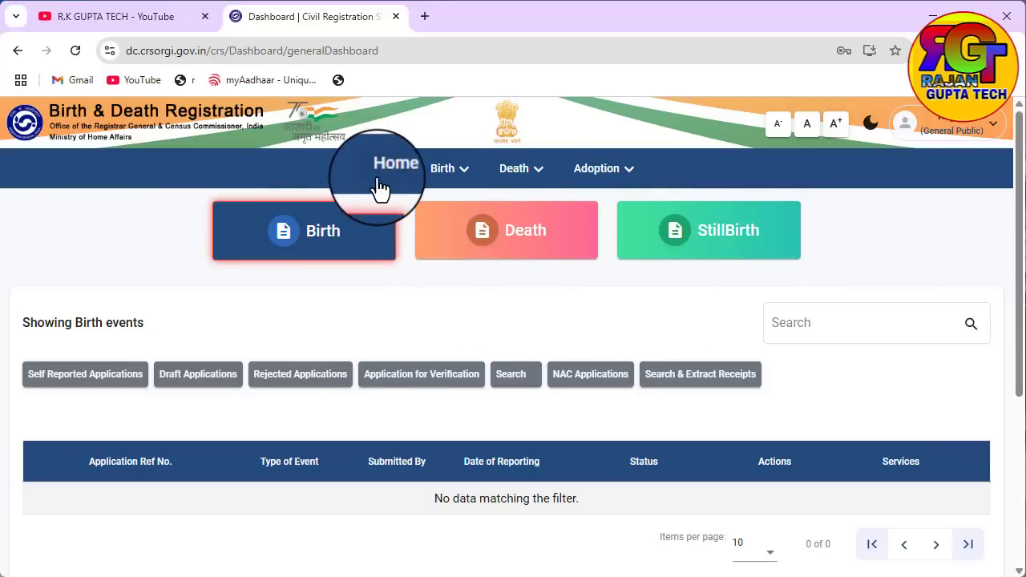
{"action": "left_click", "coordinate": [75, 377]}
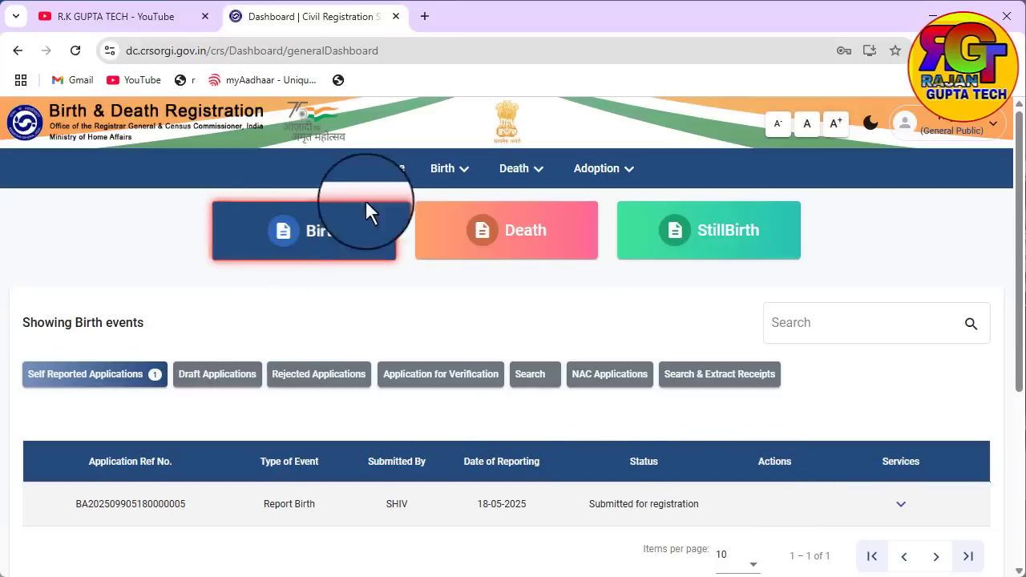
Step: Switch to the R.K GUPTA TECH channel page on YouTube
{"action": "left_click", "coordinate": [127, 19]}
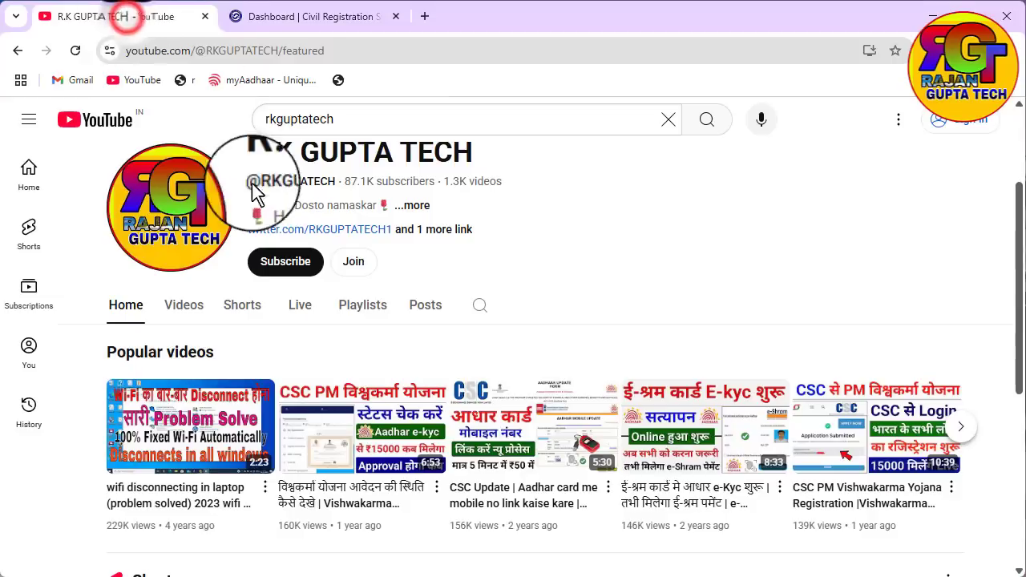